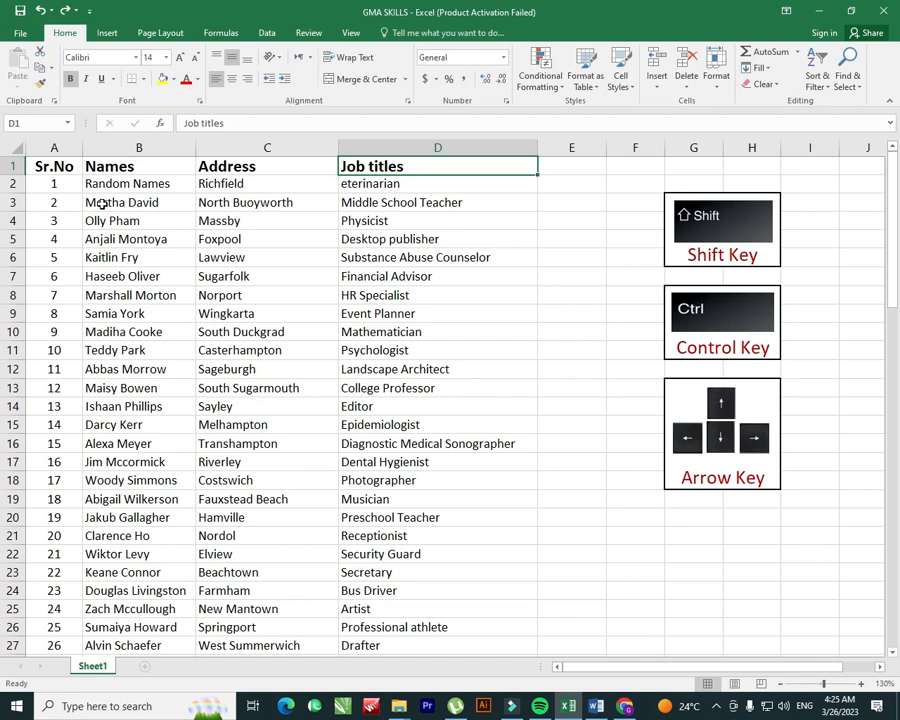
Select the table range A1:D43 and set its font size to 12
left_click(102, 204)
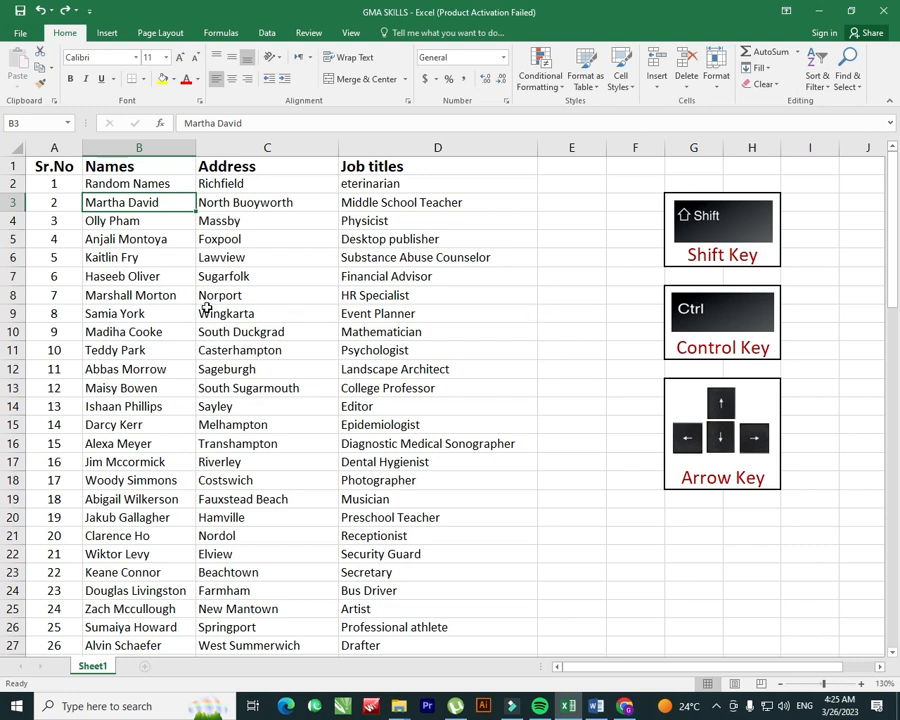
left_click(60, 167)
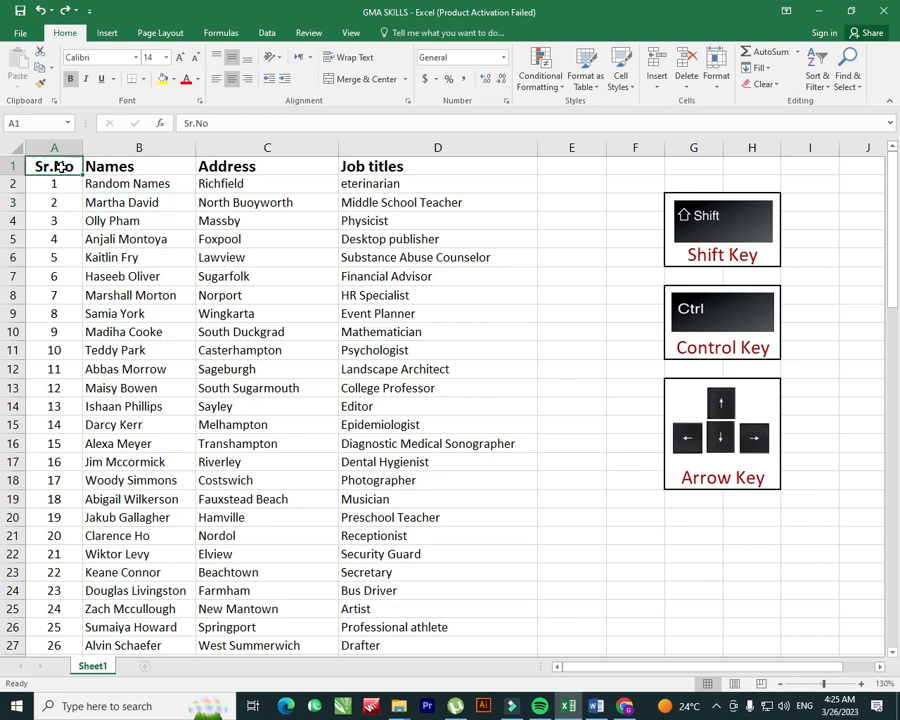
left_click_drag(60, 167, 398, 594)
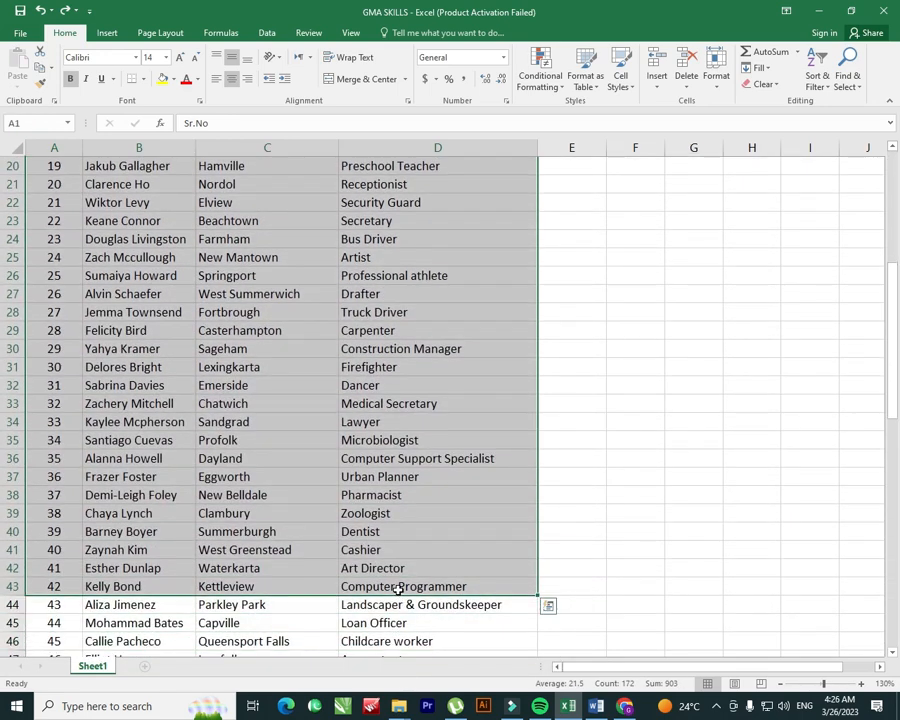
scroll(280, 420, "up", 4)
scroll(240, 387, "up", 3)
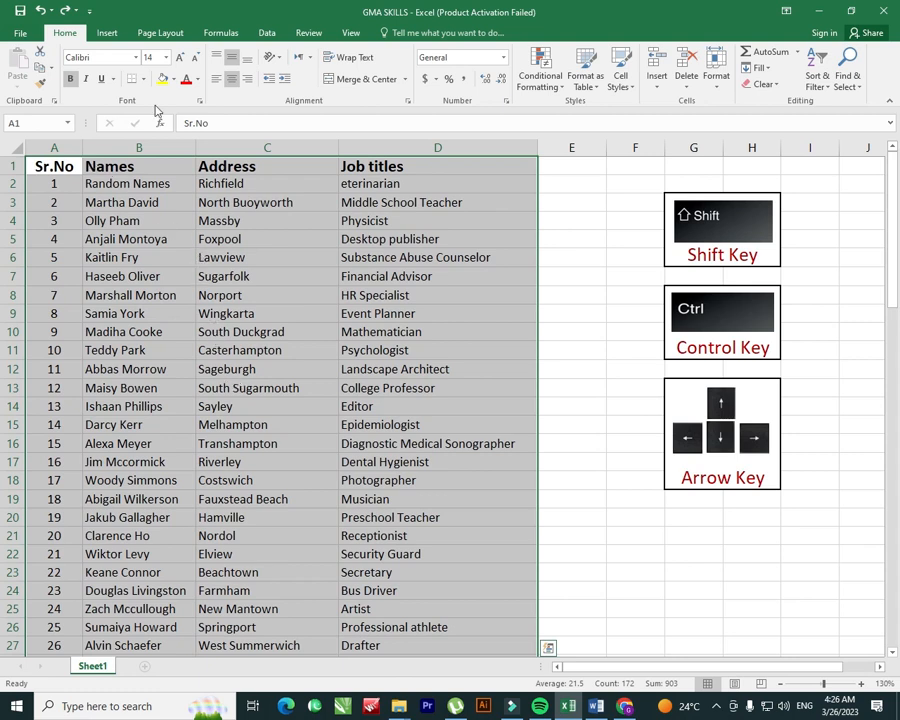
left_click(180, 58)
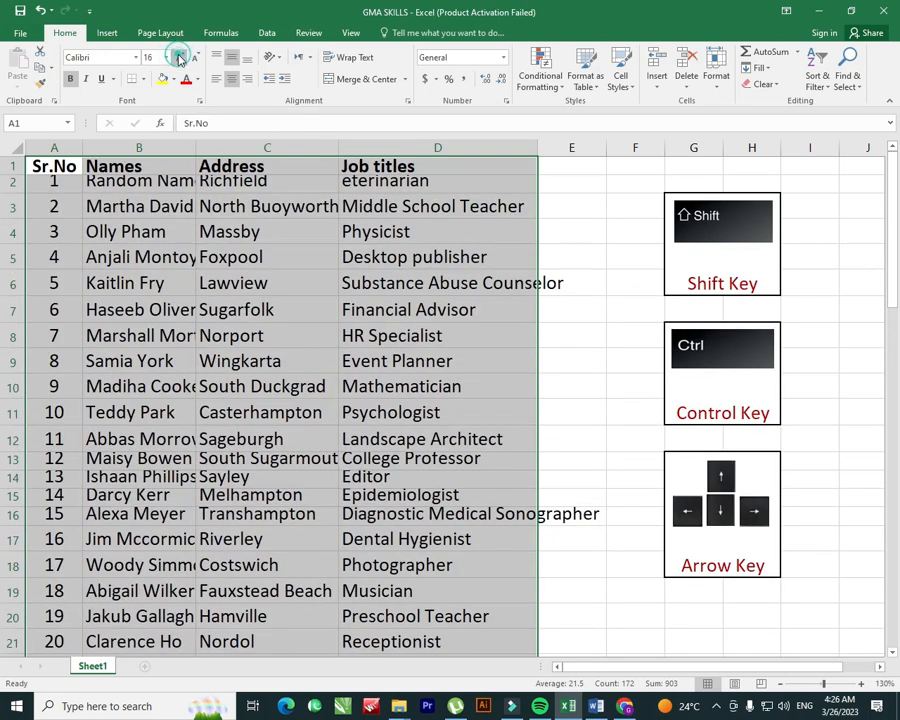
left_click(193, 58)
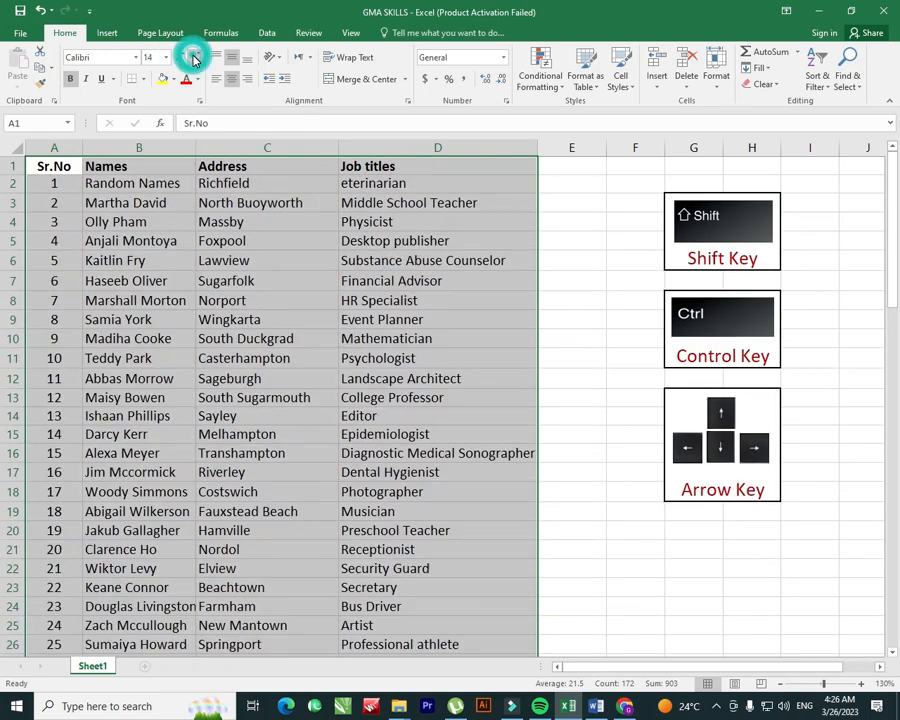
Try a red font colour on A1:D43, then undo it together with the stray entry in A1
left_click(185, 78)
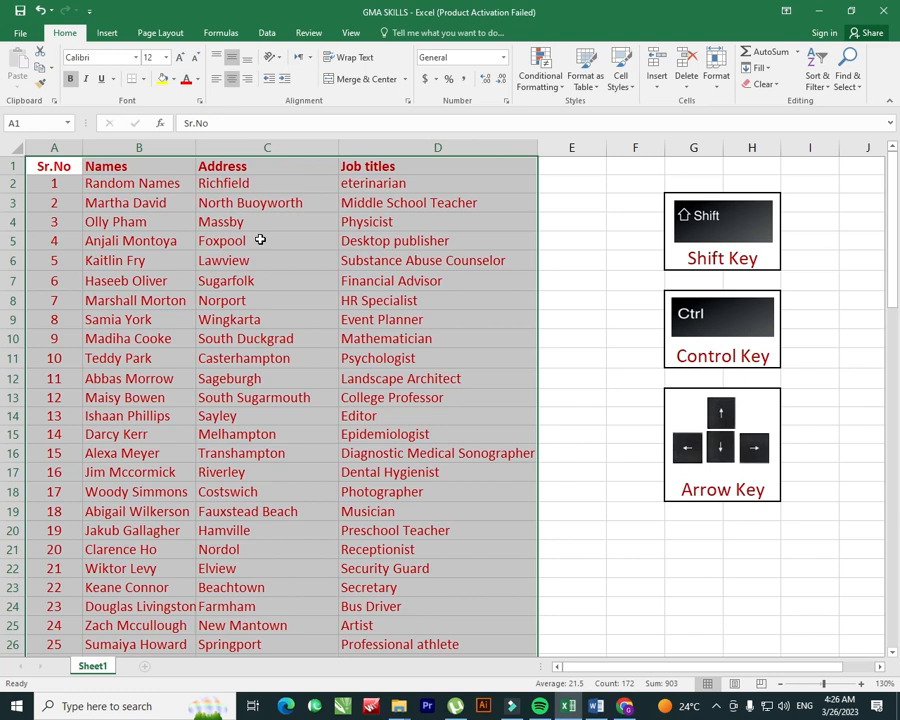
type("z")
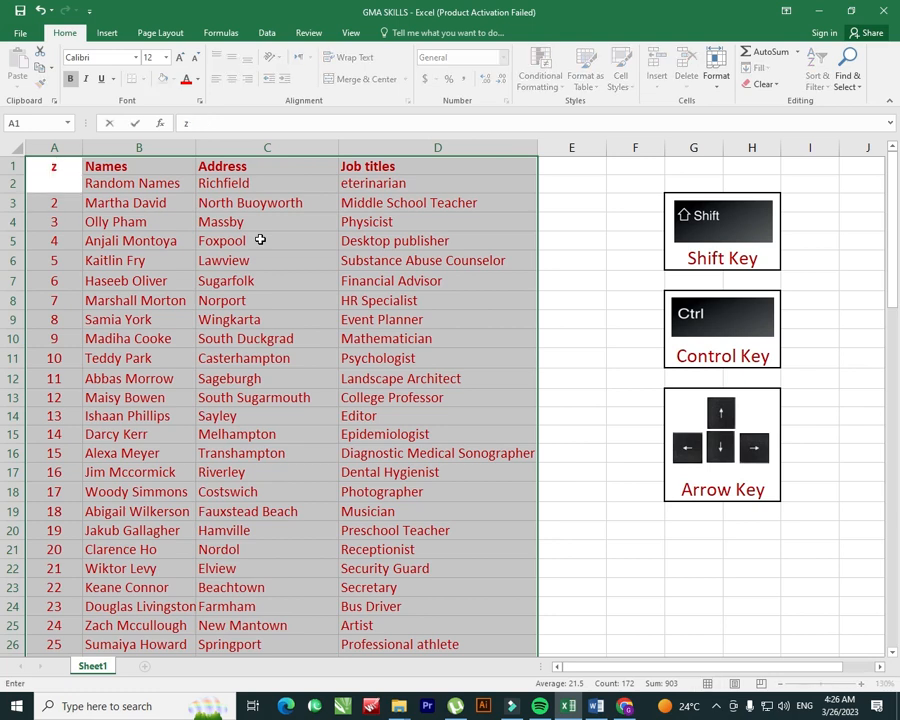
left_click(544, 326)
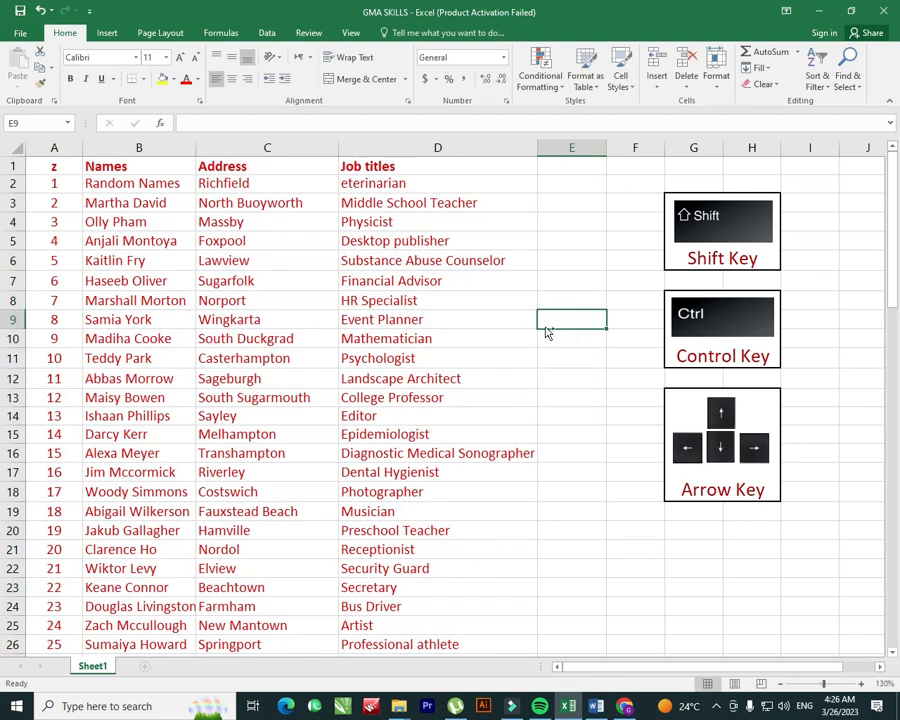
key("ctrl+z")
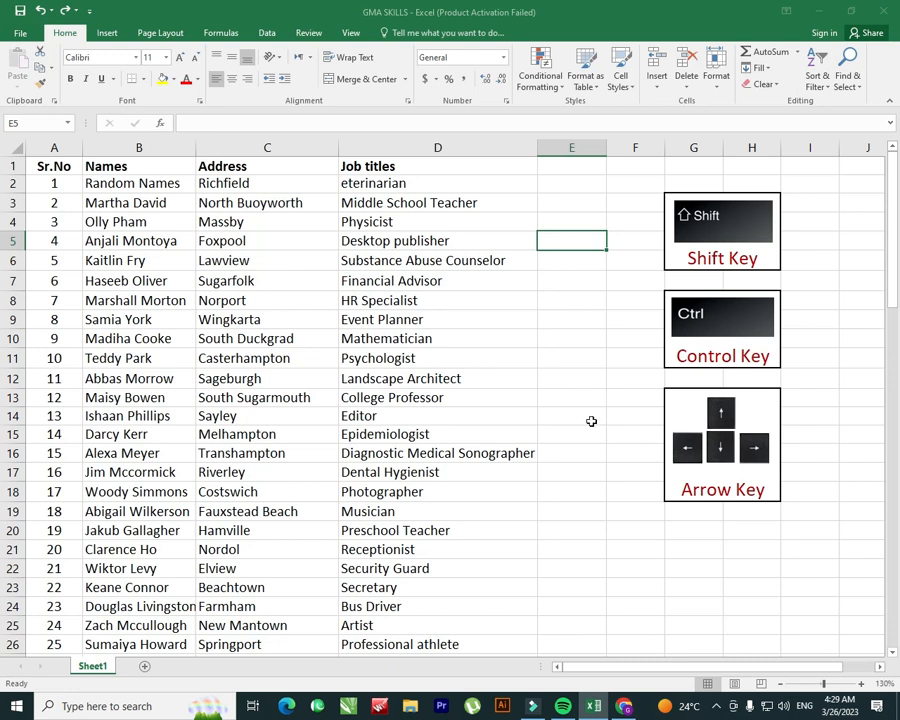
Select the contiguous range from A1 to D30 by extending the selection from the header cell, then deselect it
left_click(68, 170)
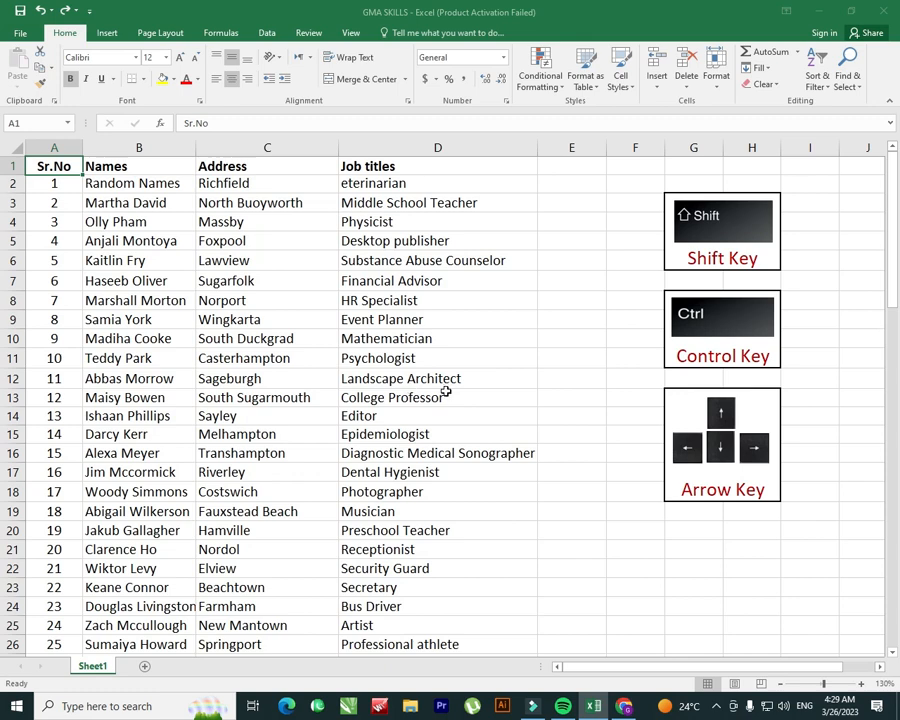
mouse_move(892, 267)
left_mouse_down()
mouse_move(893, 303)
mouse_move(890, 262)
left_mouse_up()
left_click(891, 654)
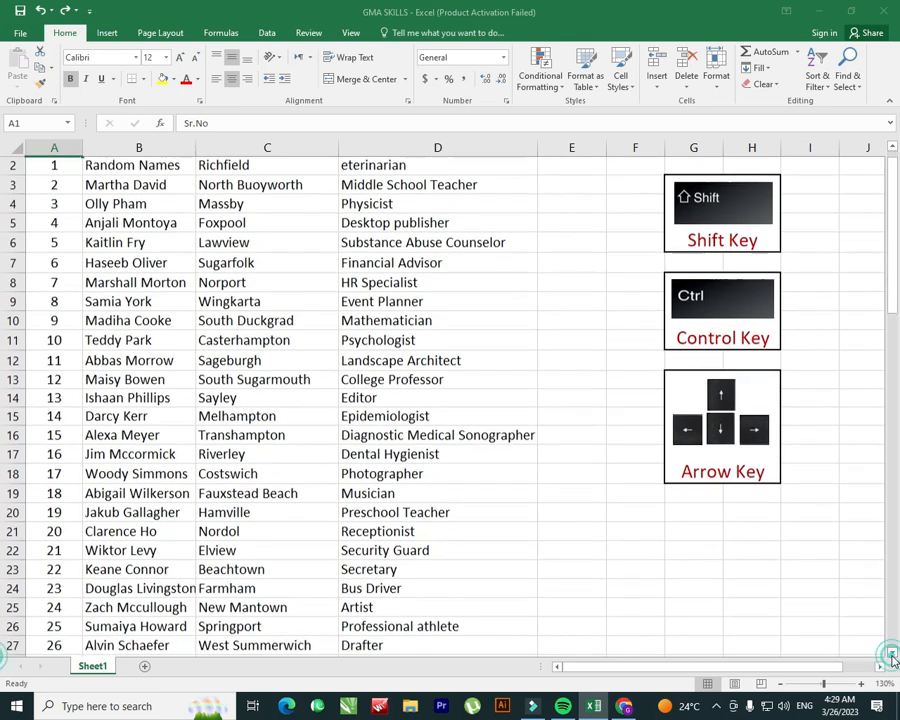
left_click(891, 654)
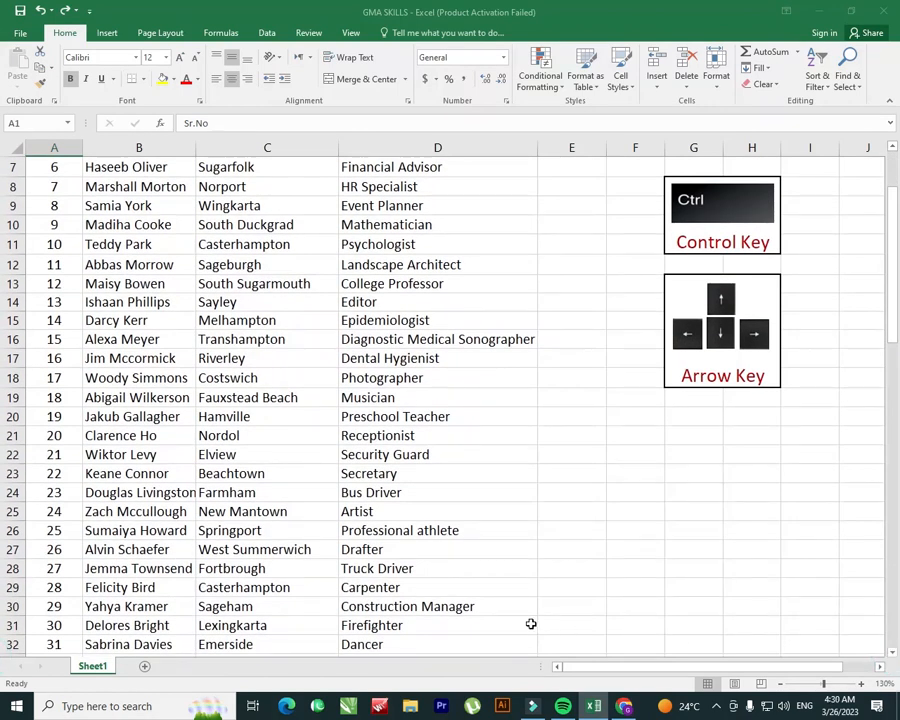
left_click(458, 607, "shift")
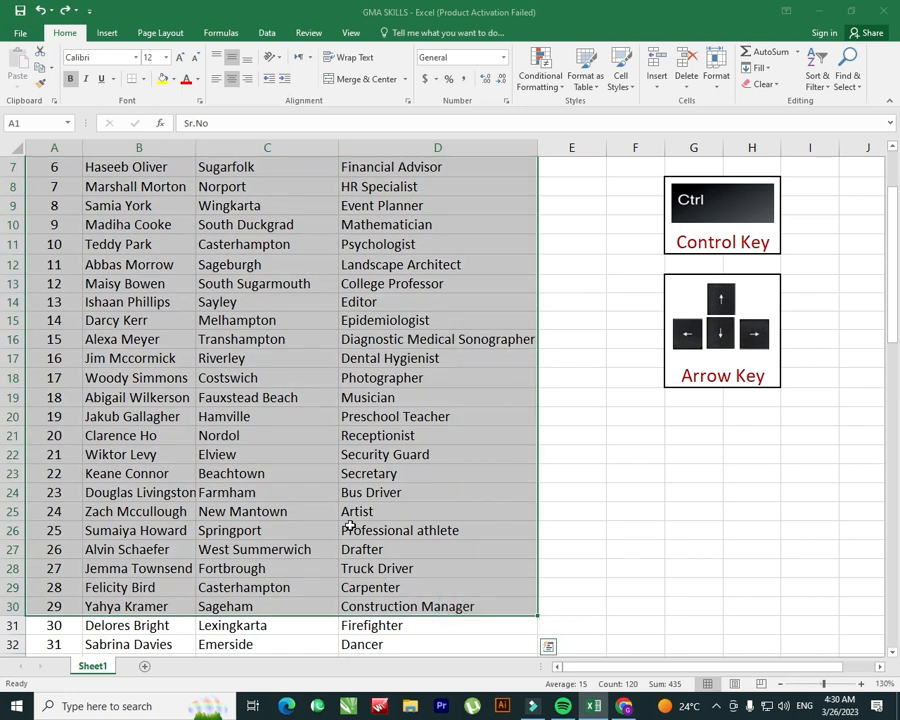
scroll(273, 437, "up", 1)
scroll(273, 437, "up", 2)
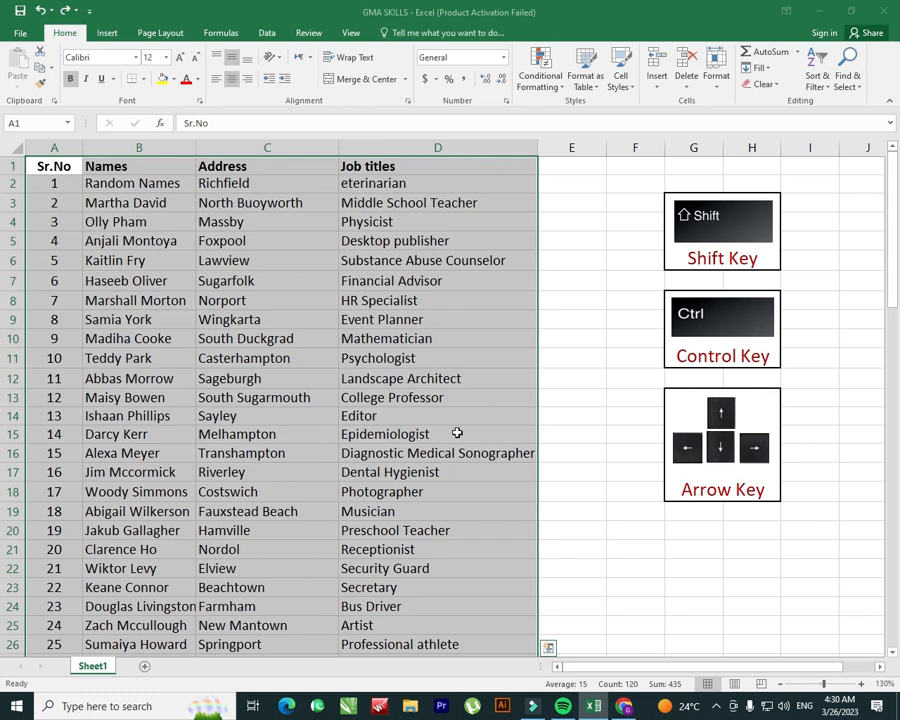
left_click(574, 355)
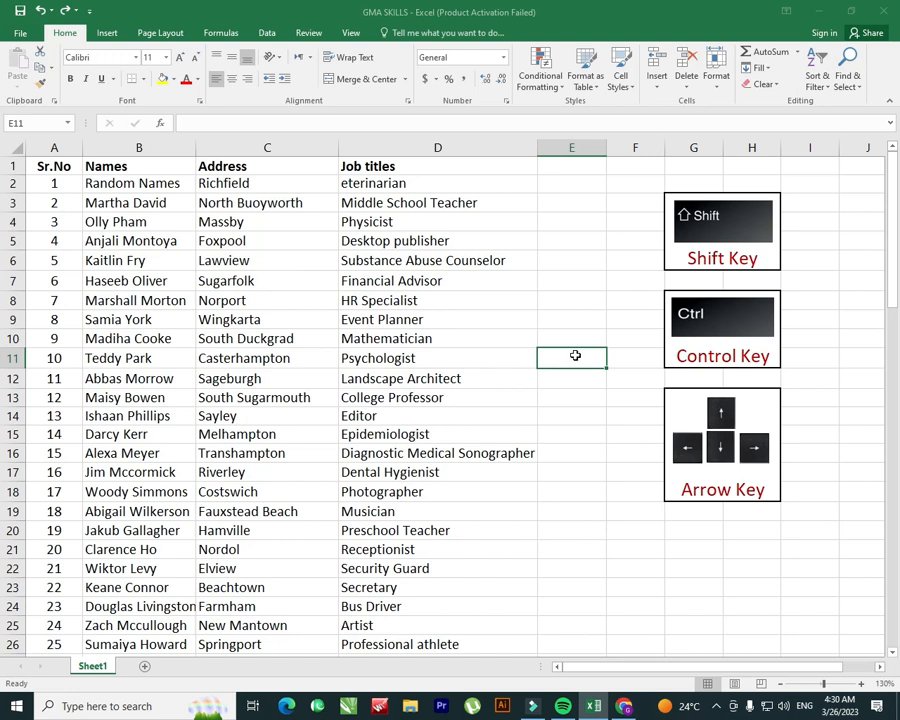
Select the separate cells A1, B3, C5, D7, C9, B10, C11, D11, C14, C15, B16, C16, C17 and D17, and colour their text red
left_click(70, 170)
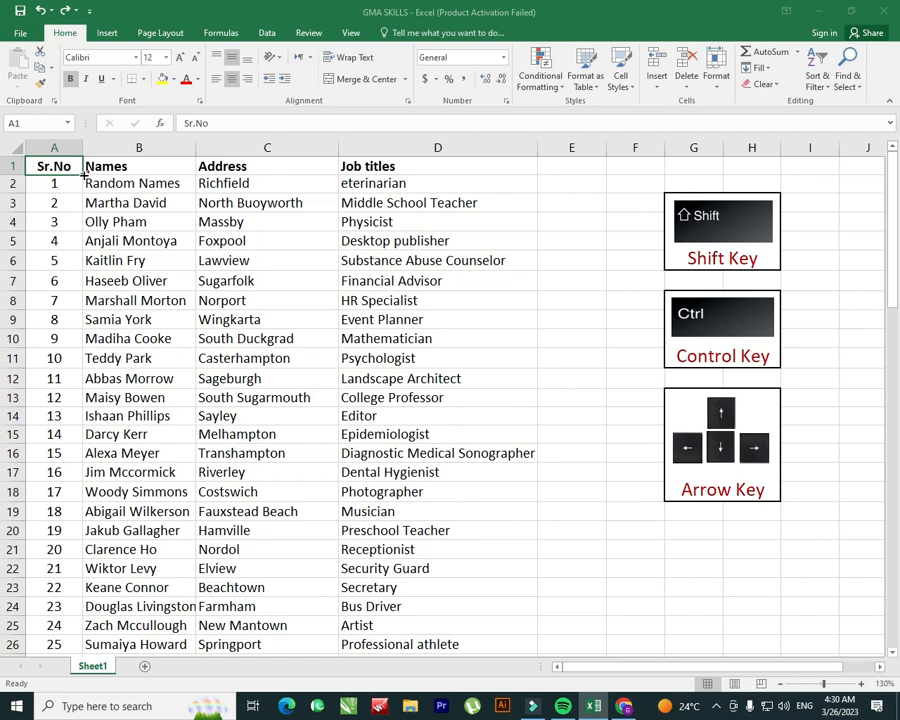
left_click(150, 203, "ctrl")
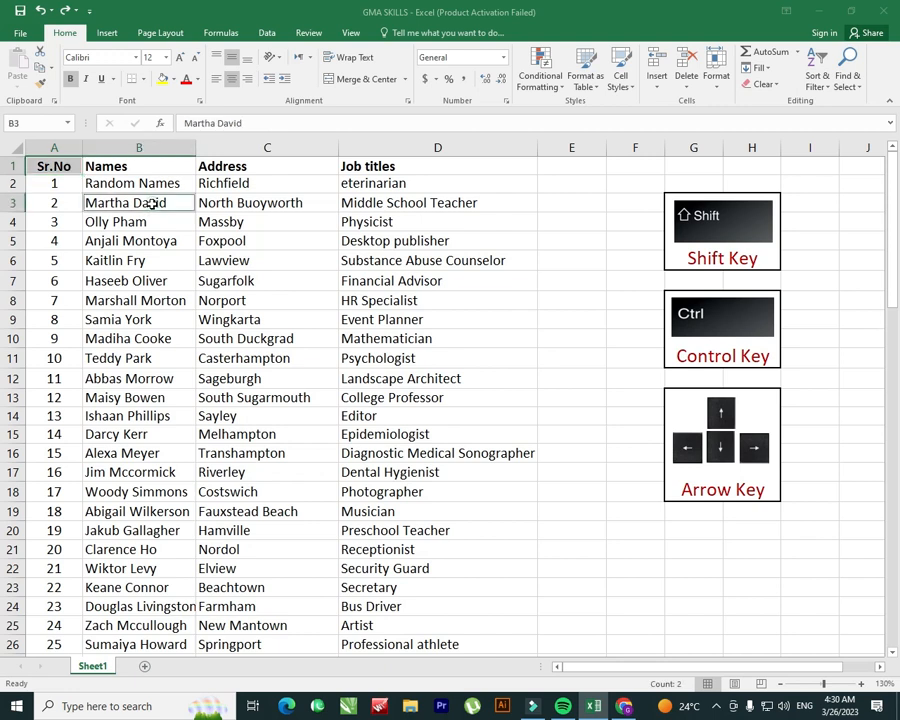
left_click(220, 241, "ctrl")
left_click(352, 279, "ctrl")
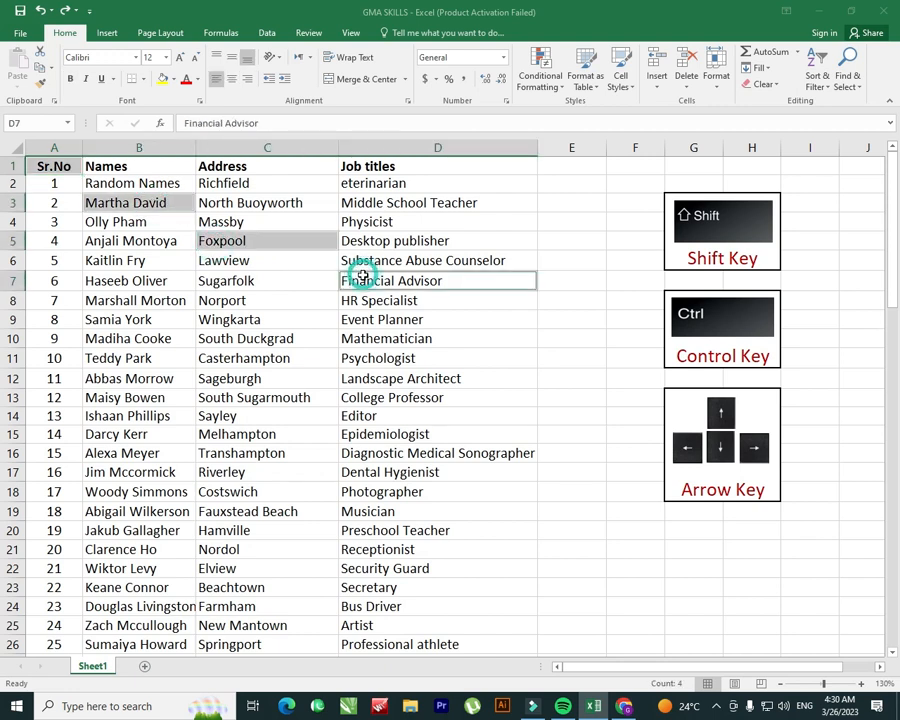
left_click(237, 318, "ctrl")
left_click(146, 339, "ctrl")
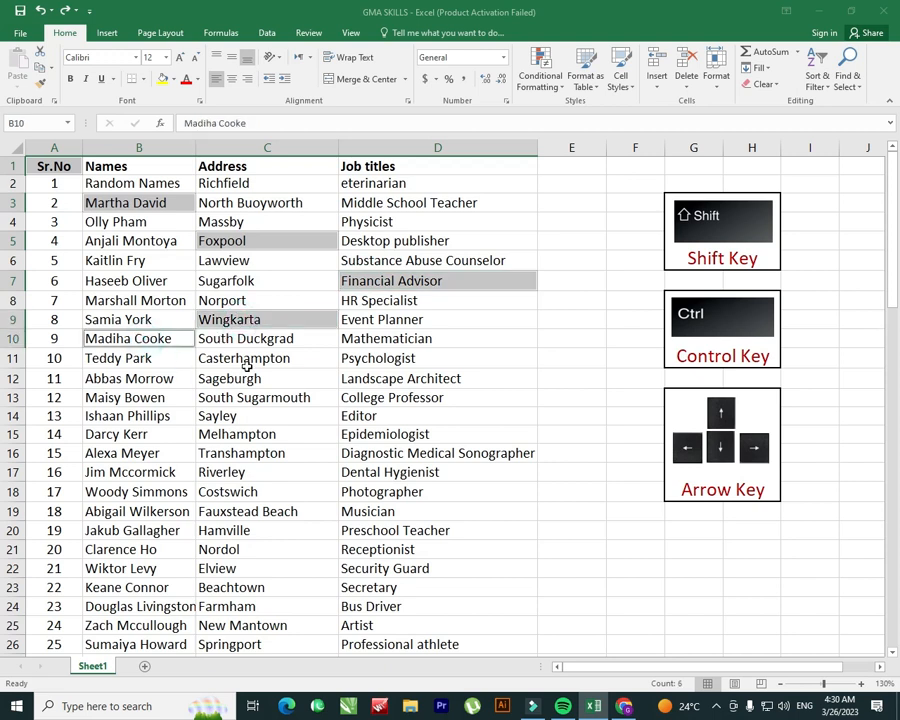
left_click(245, 357, "ctrl")
left_click(351, 357, "ctrl")
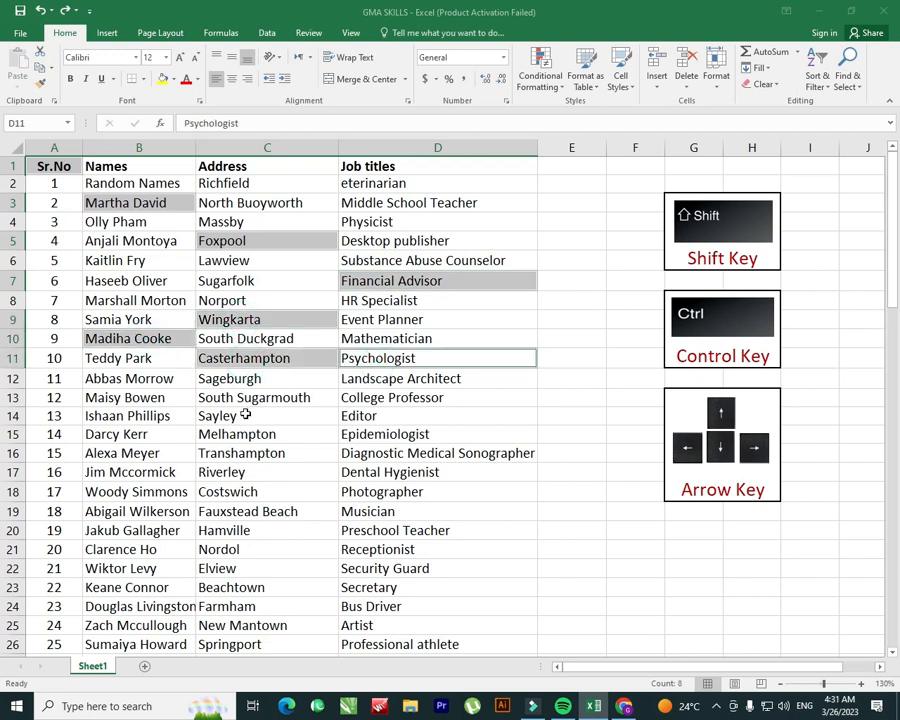
left_click(236, 415, "ctrl")
left_click(237, 432, "ctrl")
left_click(120, 453, "ctrl")
left_click(243, 455, "ctrl")
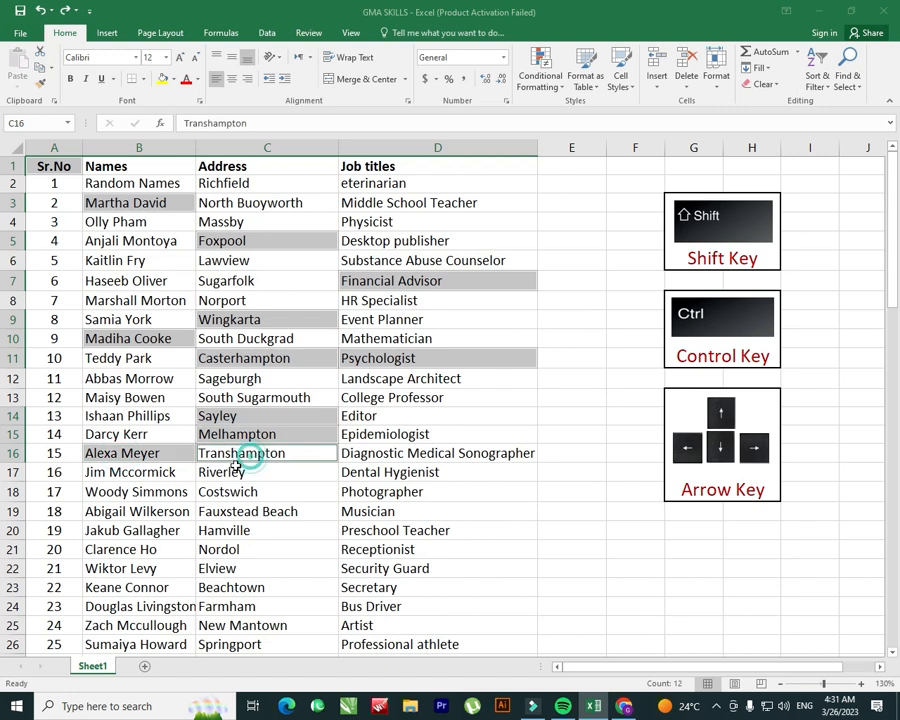
left_click(234, 470, "ctrl")
left_click(372, 468, "ctrl")
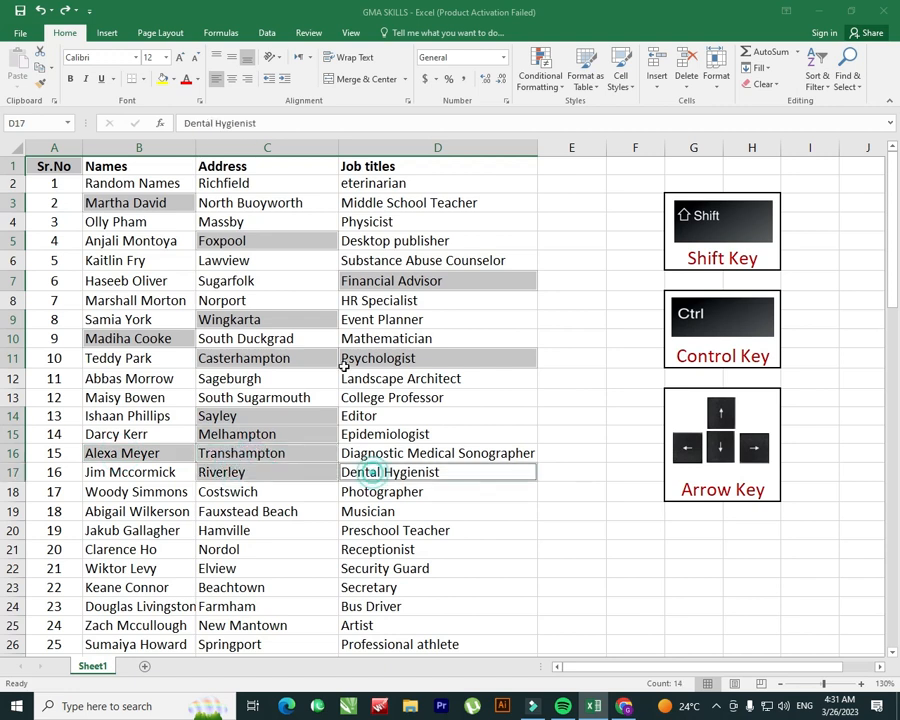
left_click(185, 80)
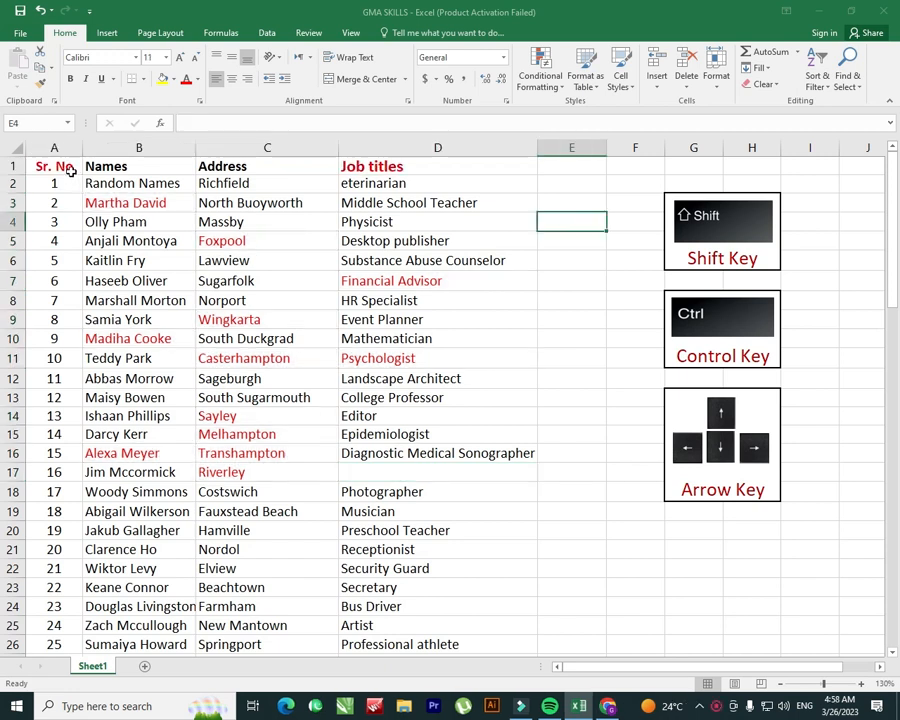
Locate the last serial number in column A, select the range from A1 to A85, and deselect it
left_click(70, 171)
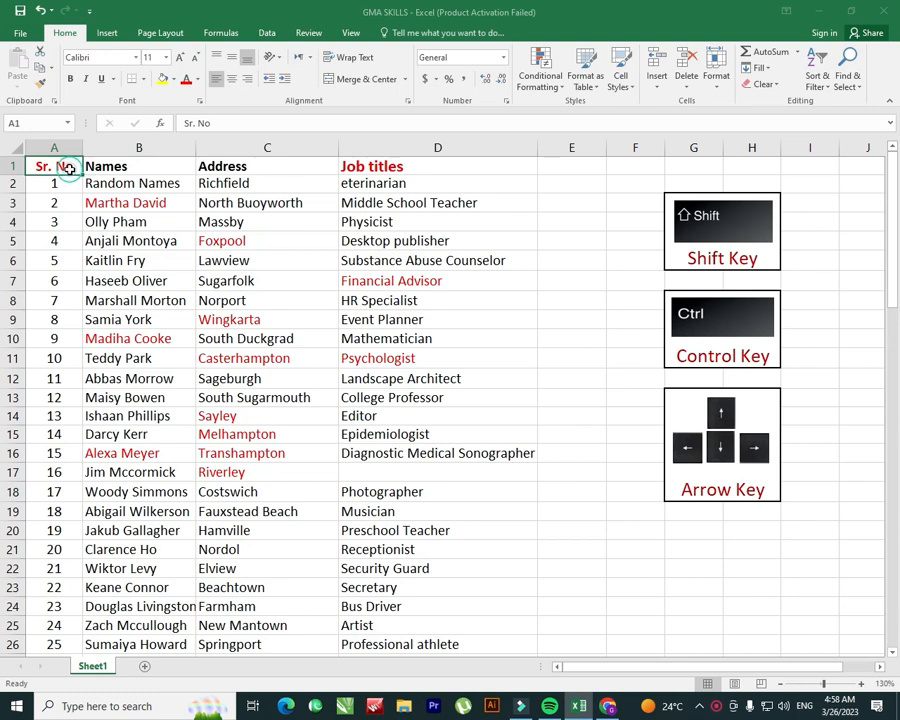
scroll(72, 202, "down", 4)
scroll(72, 202, "down", 20)
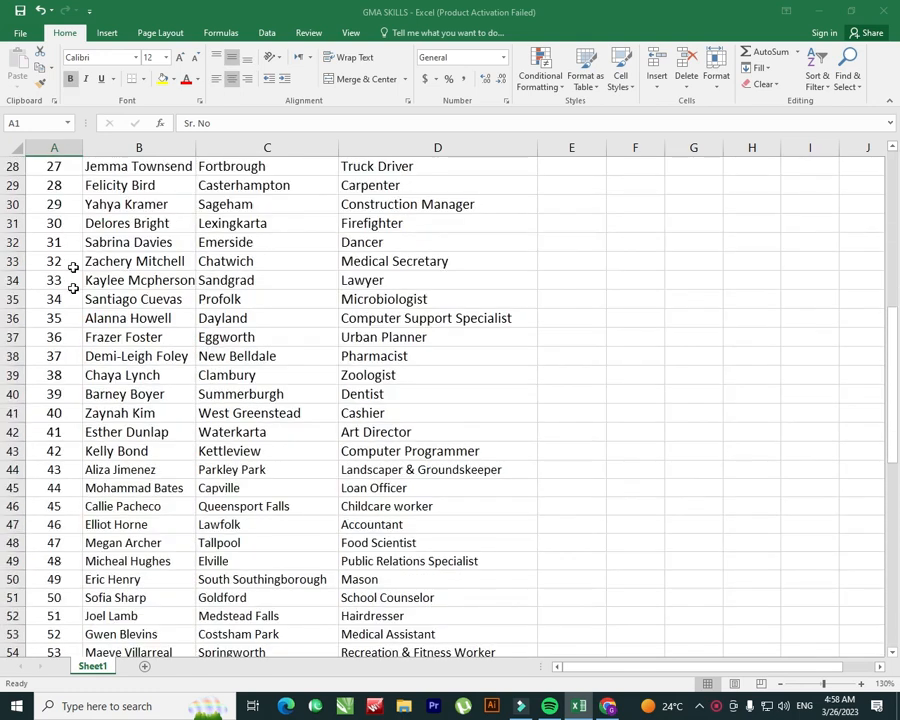
left_click(59, 334)
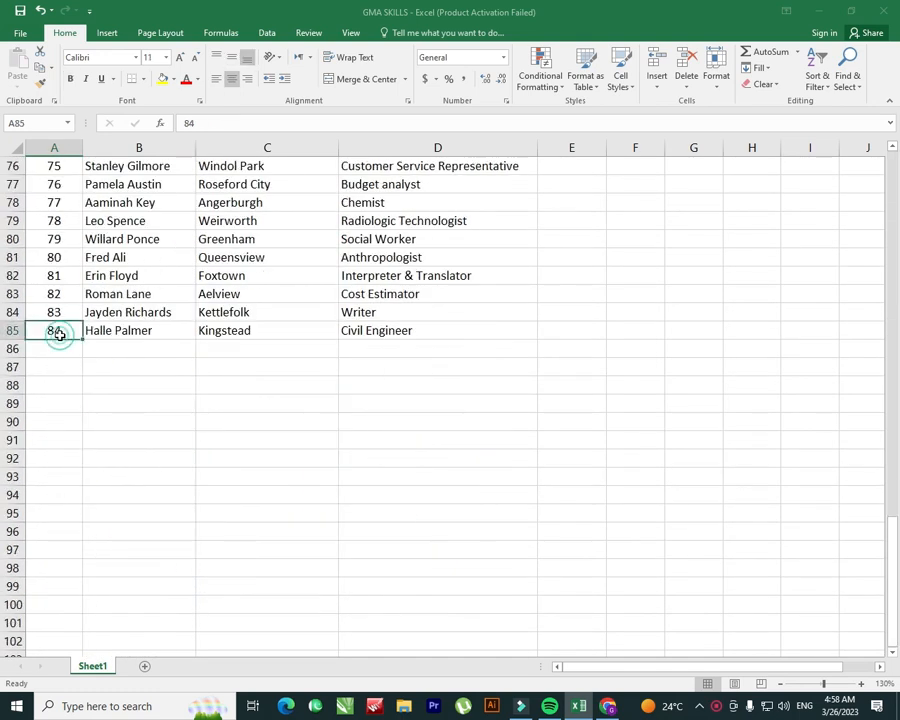
scroll(106, 392, "up", 4)
scroll(107, 395, "up", 20)
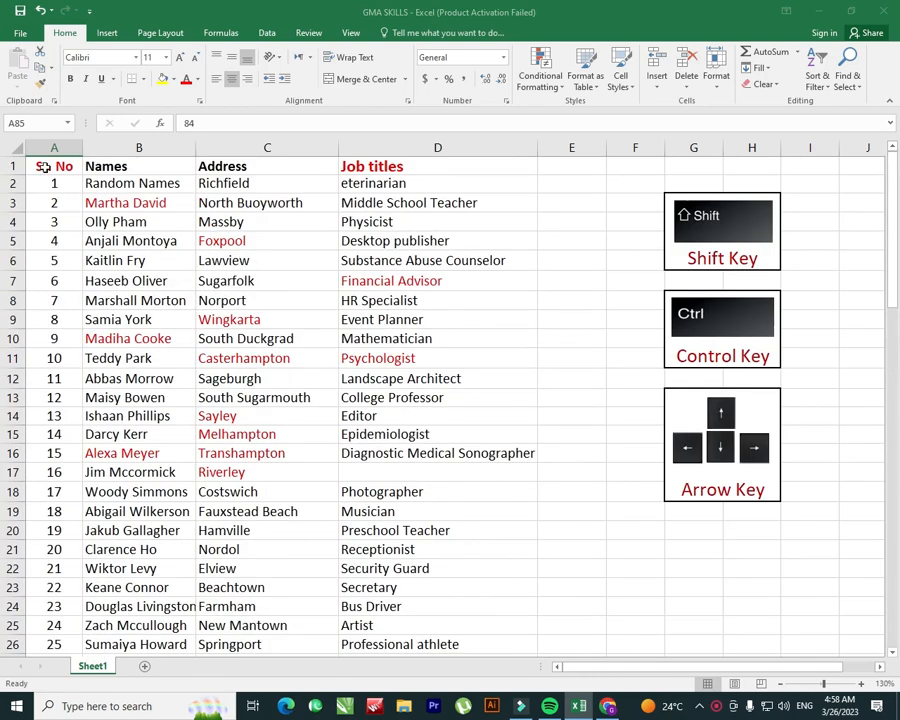
left_click(49, 171)
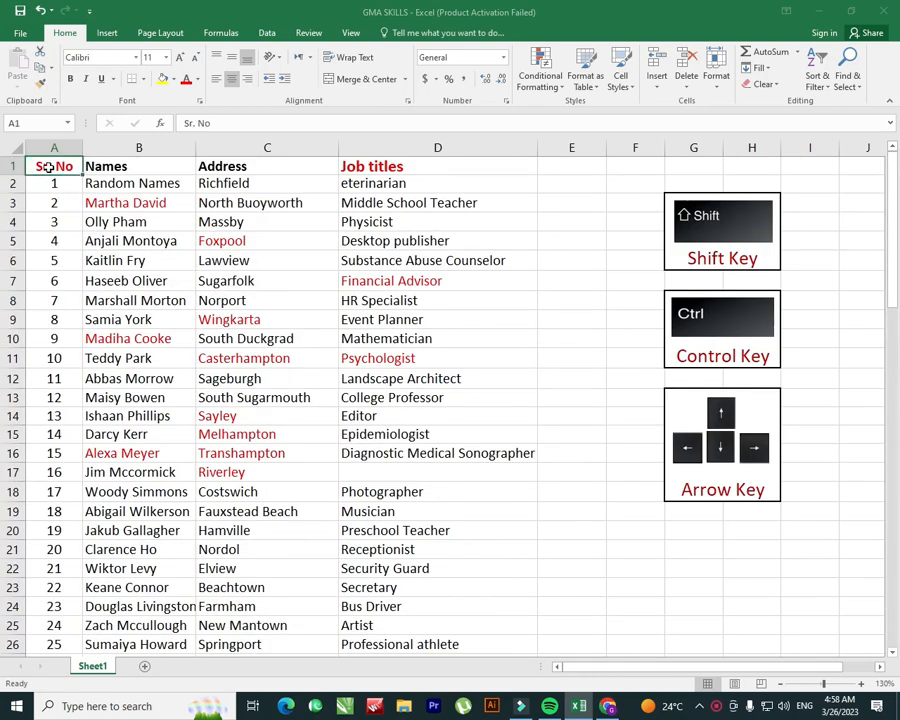
left_click_drag(49, 173, 58, 532)
scroll(140, 485, "up", 20)
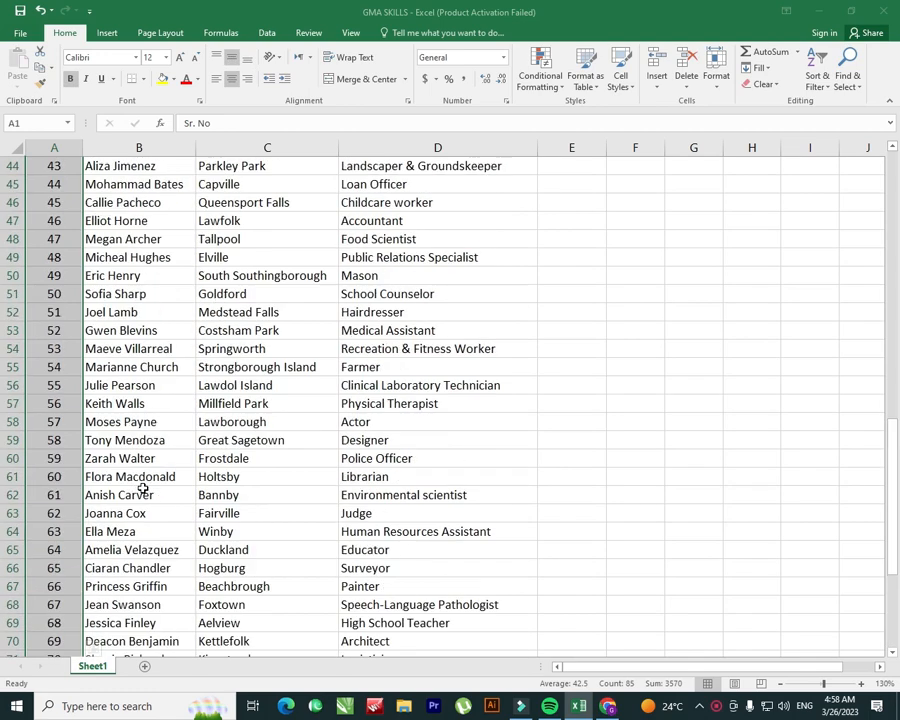
left_click(466, 184)
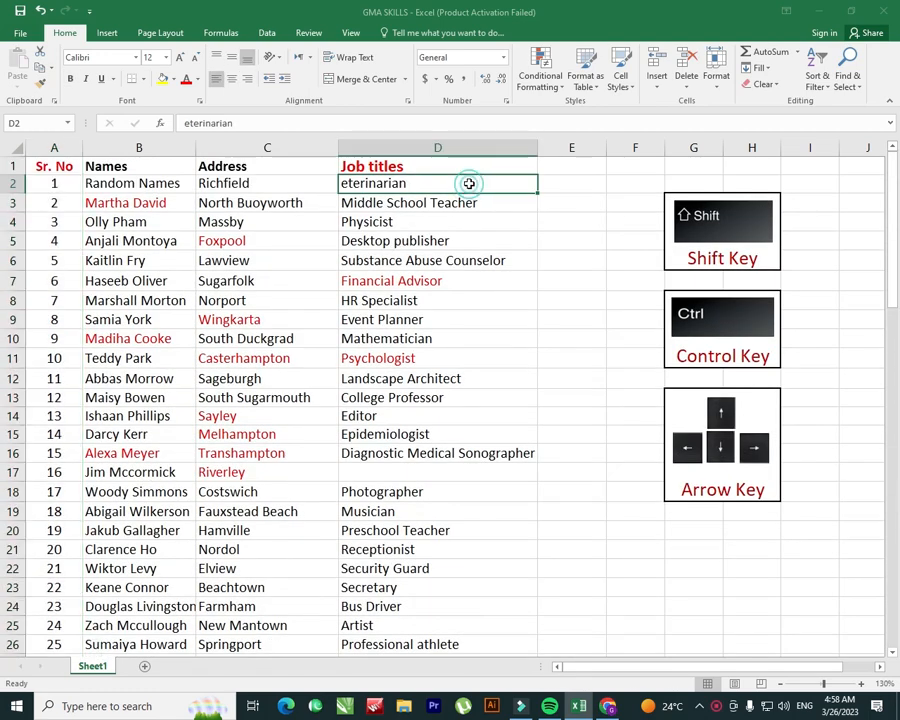
Extend the selection from A1 straight to the last filled cell of the serial number column, then clear the selection
left_click(59, 167)
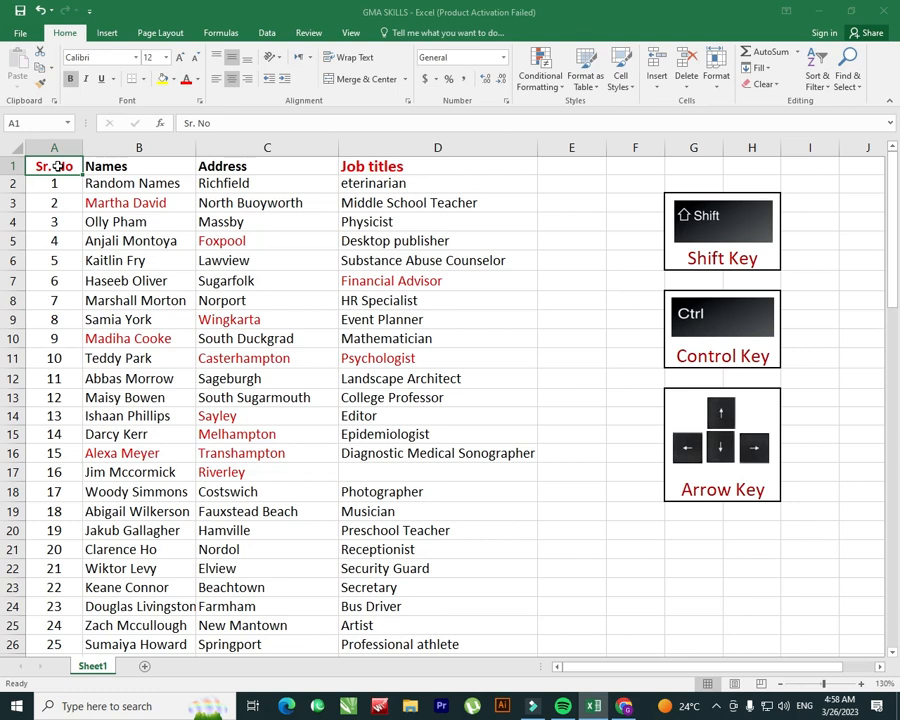
key("ctrl+shift+Down")
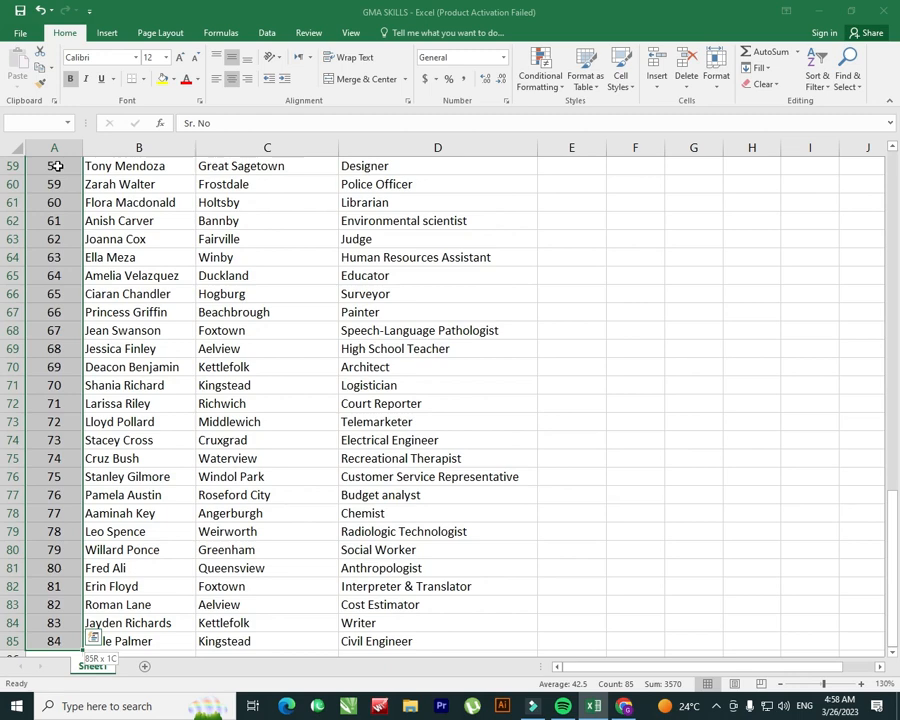
scroll(57, 167, "up", 19)
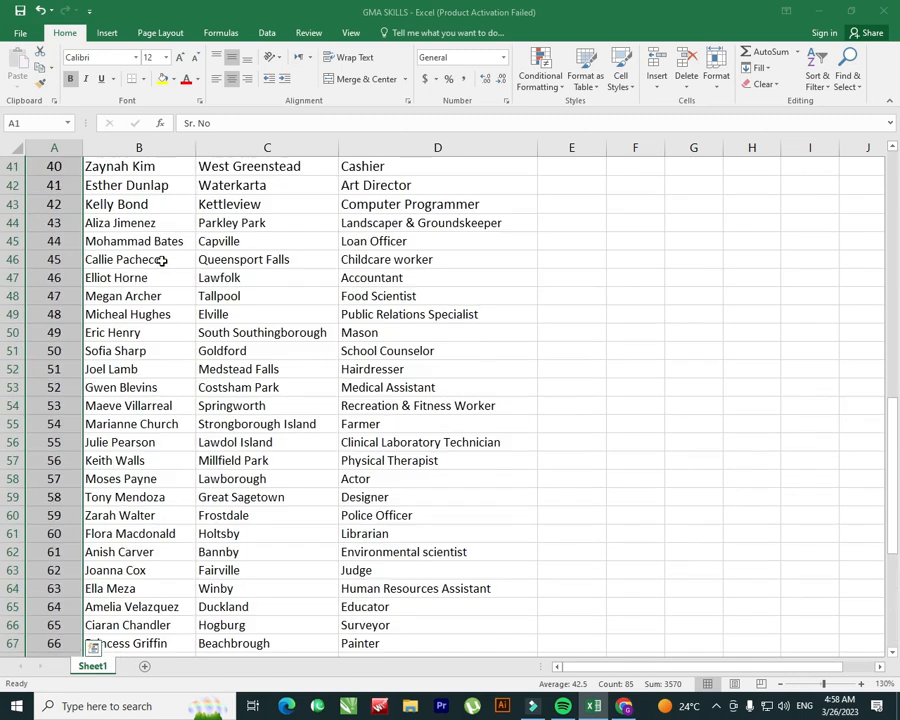
left_click(540, 233)
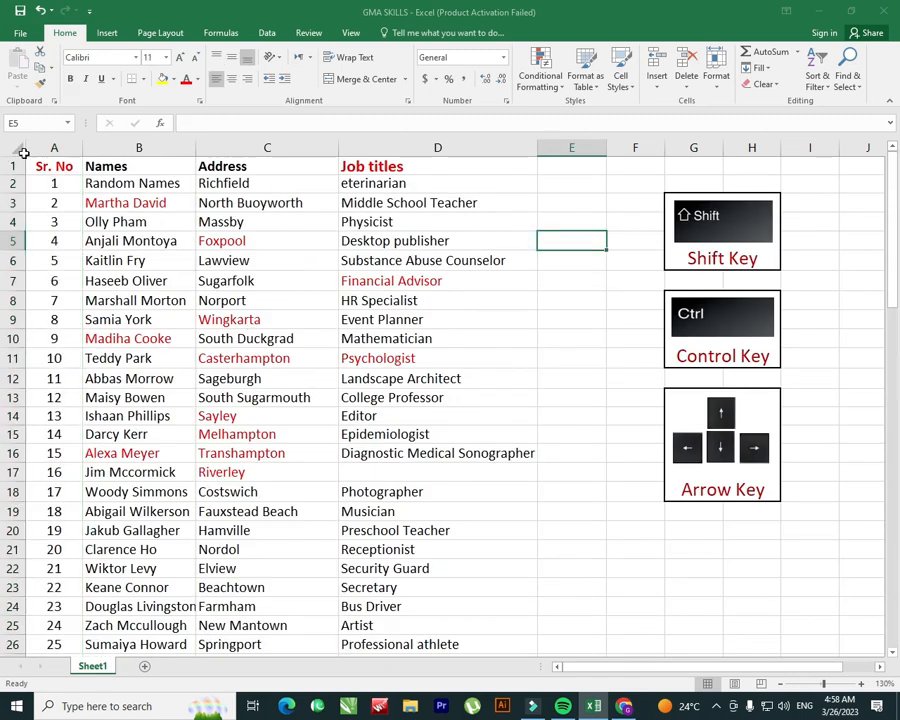
left_click(56, 166)
left_click(396, 178)
left_click(398, 170)
left_click(50, 168)
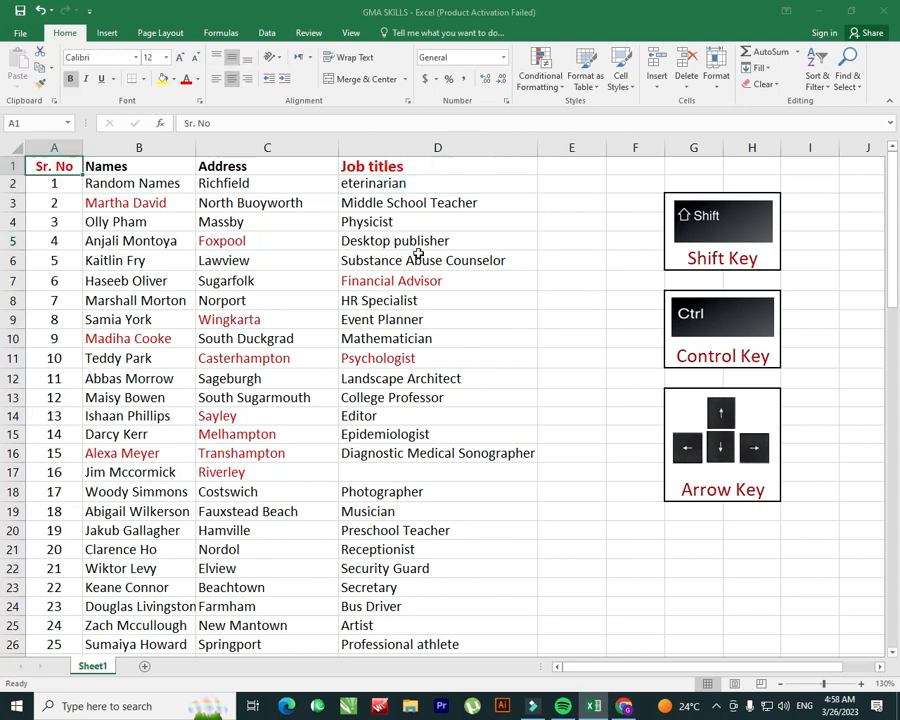
left_click(496, 263)
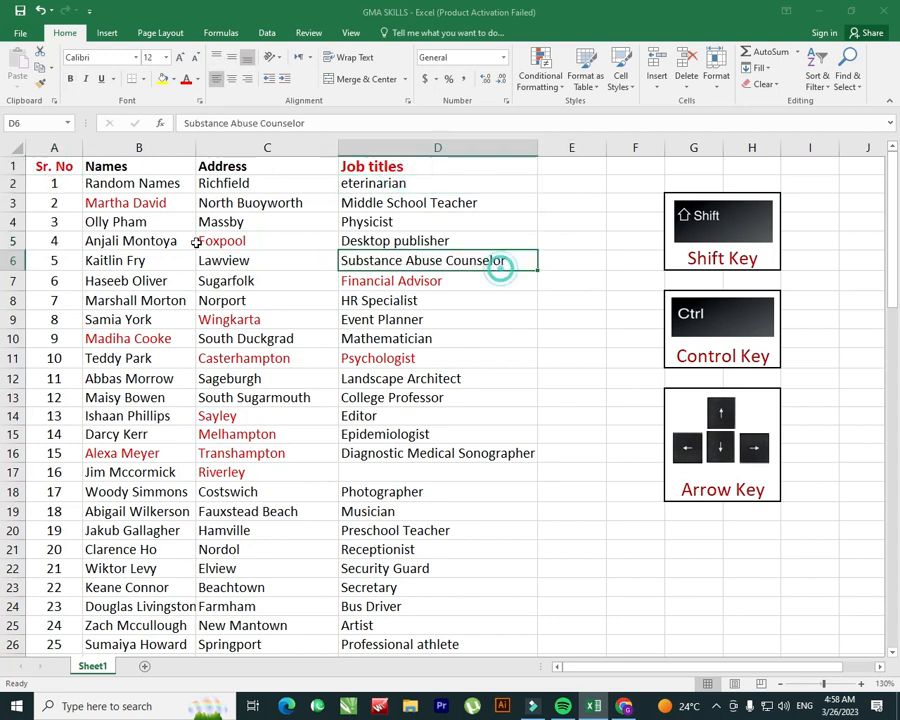
Select the whole data table by extending from A1 across the header row and down to D85, and deselect it
left_click(55, 167)
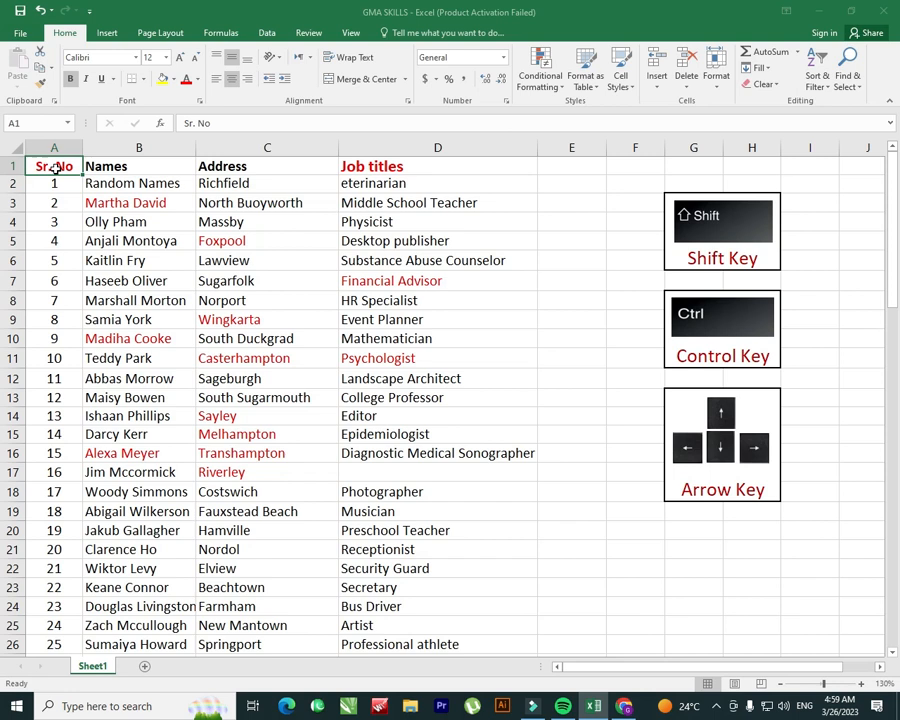
key("ctrl+shift+Right")
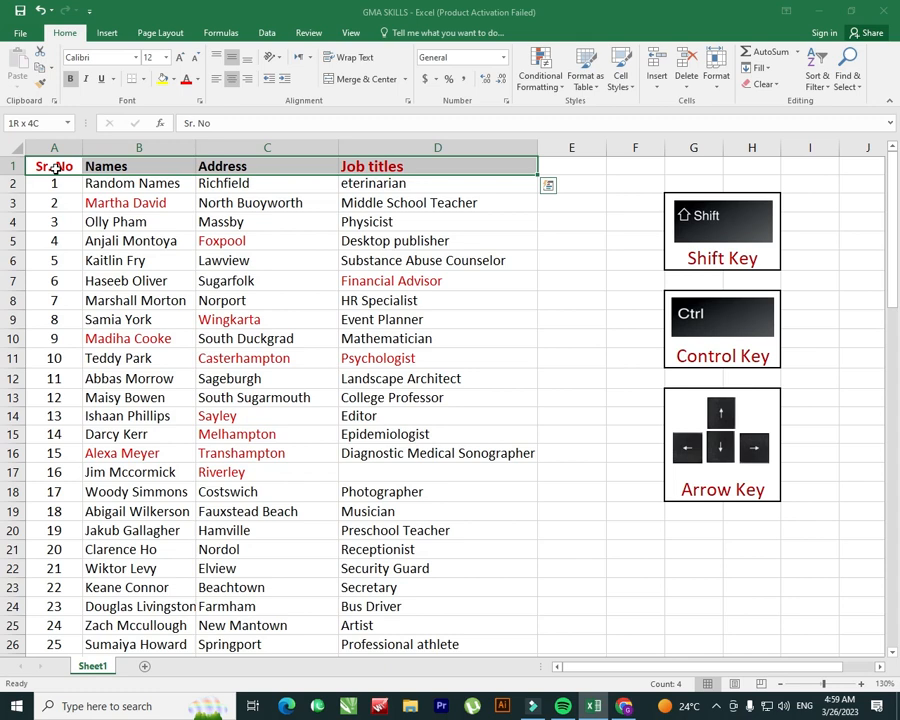
key("ctrl+shift+Down")
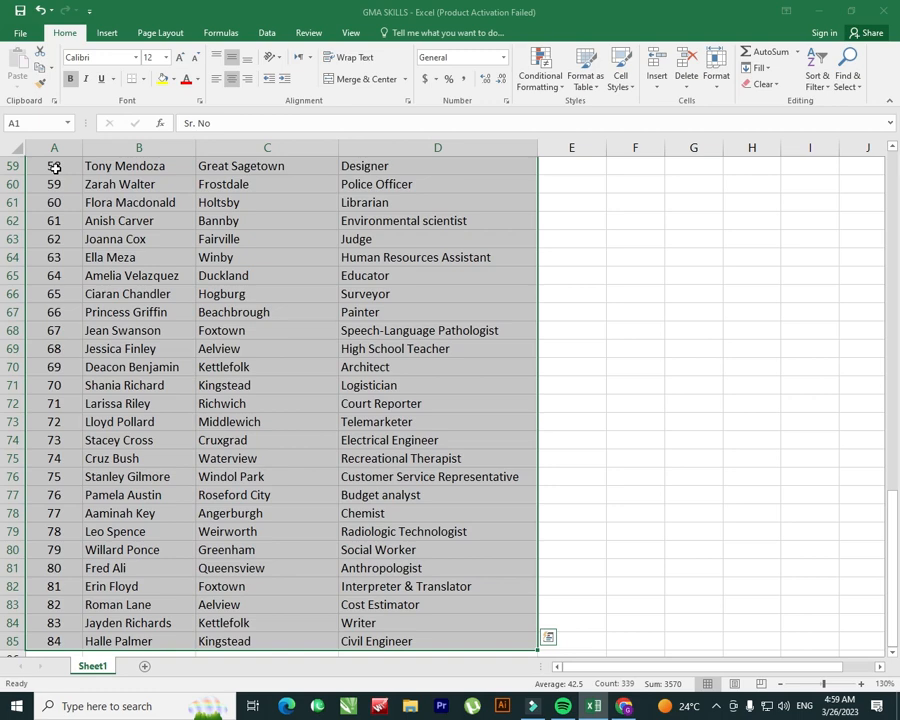
scroll(400, 350, "up", 20)
left_click(584, 242)
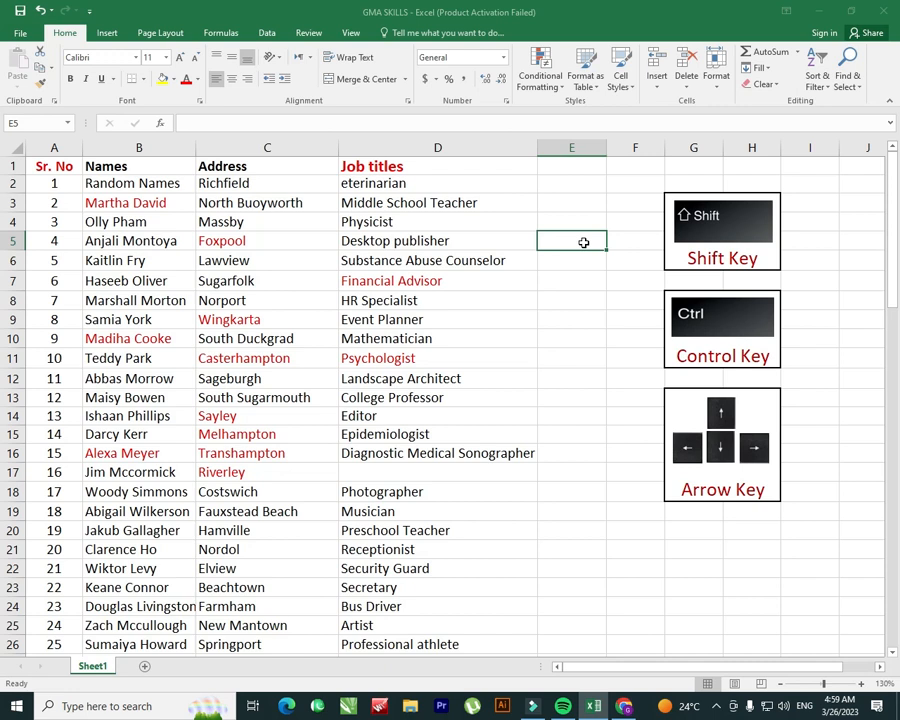
Select every cell of the worksheet, clear the selection, and select the whole sheet again
key("ctrl+a")
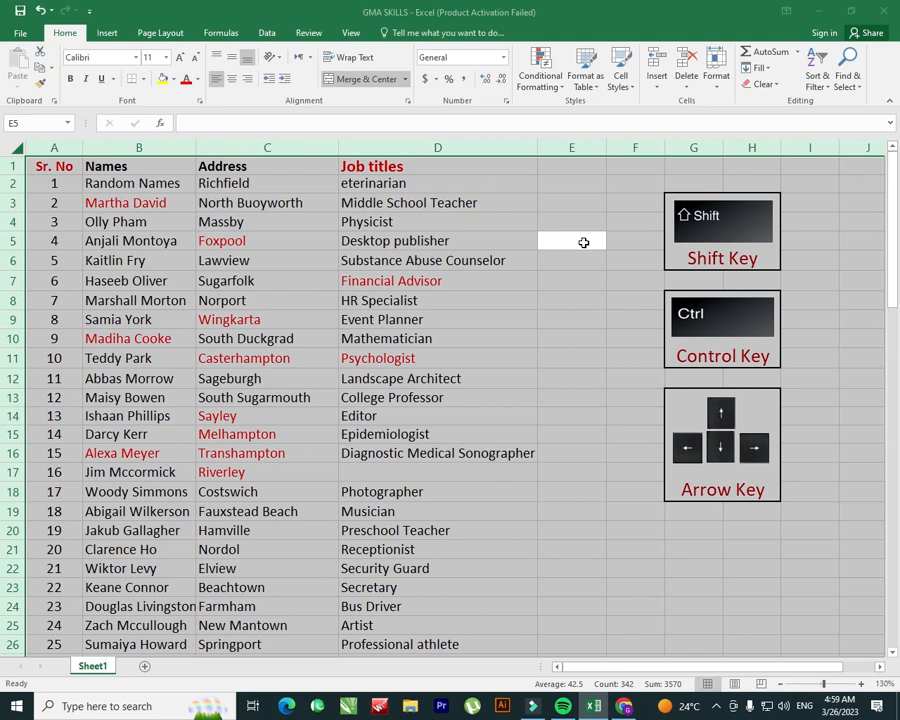
left_click(568, 301, "ctrl")
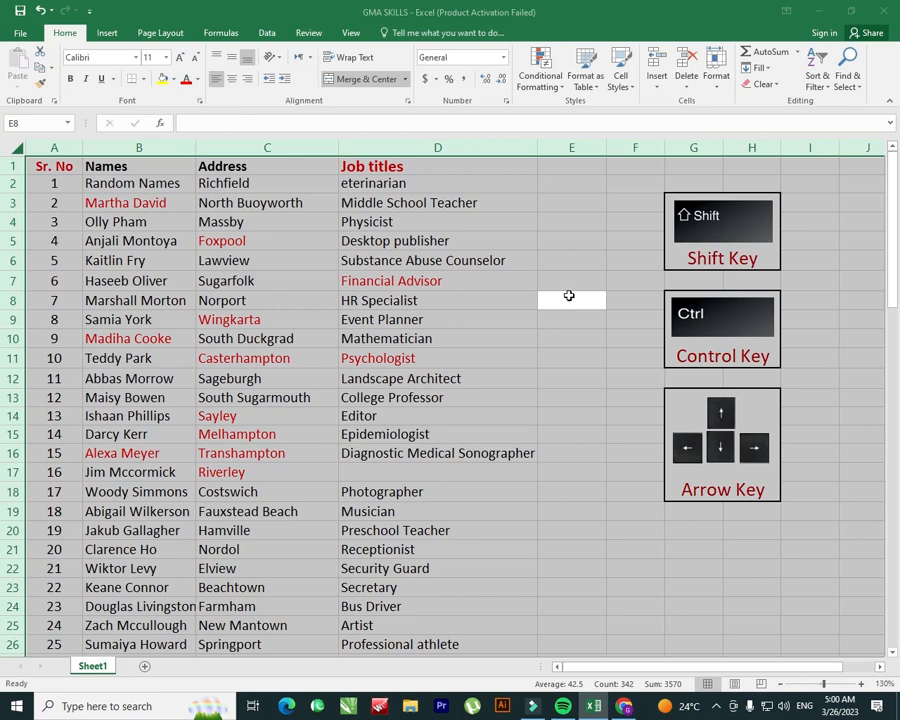
left_click(550, 278)
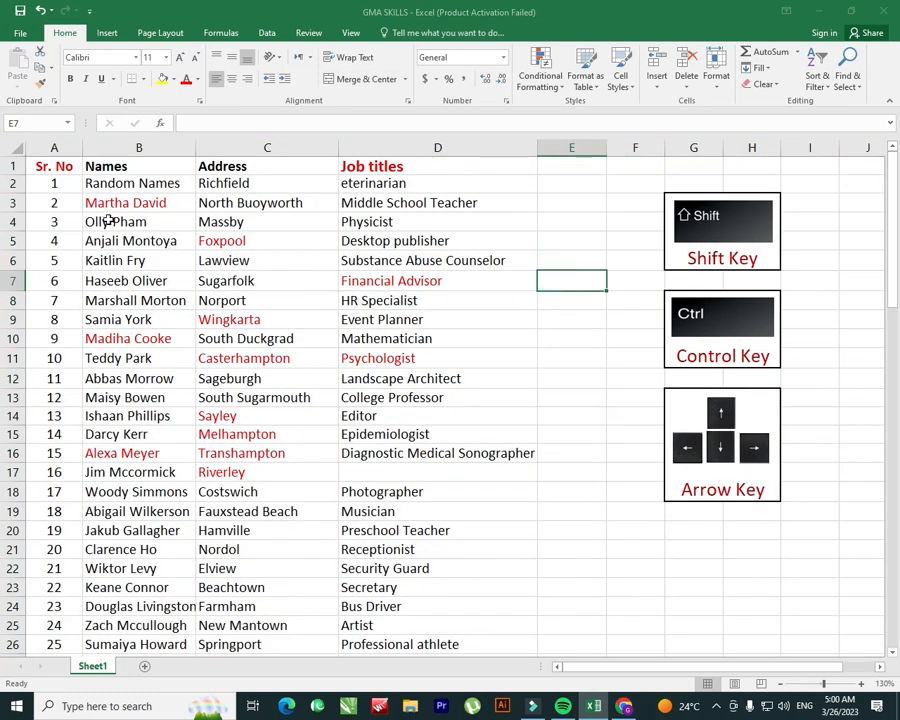
left_click(17, 148)
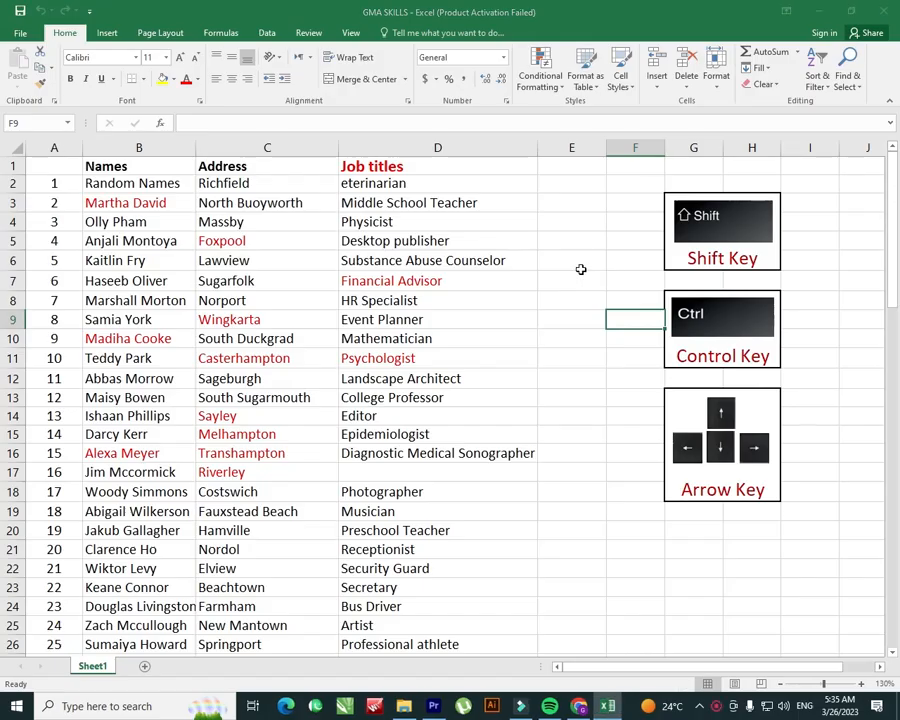
Enlarge the Job titles header in D1 to font size 18 and reduce it back to 14
left_click(426, 168)
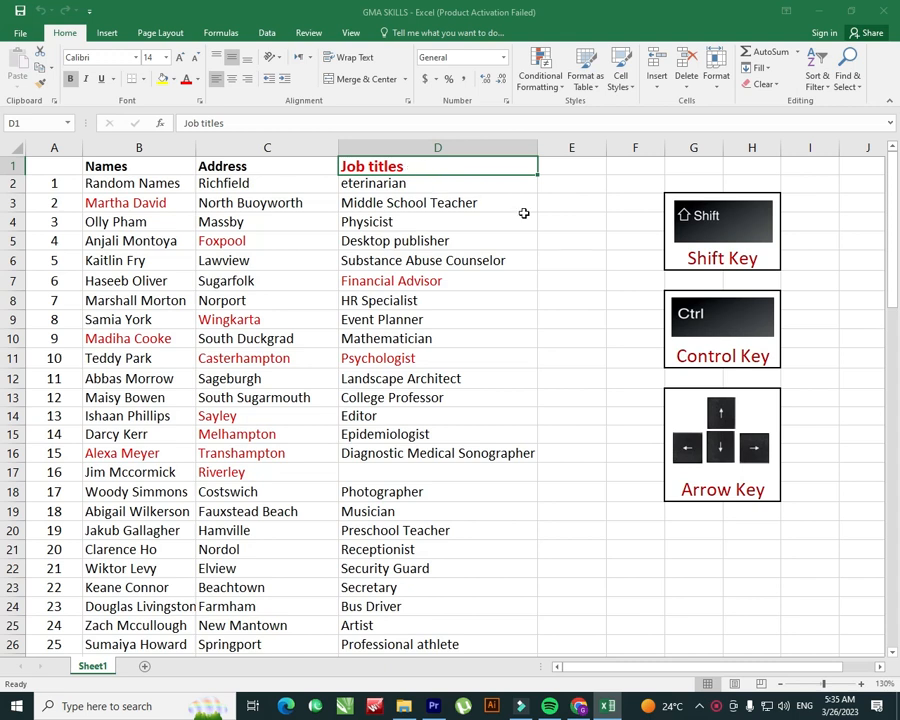
left_click(560, 216)
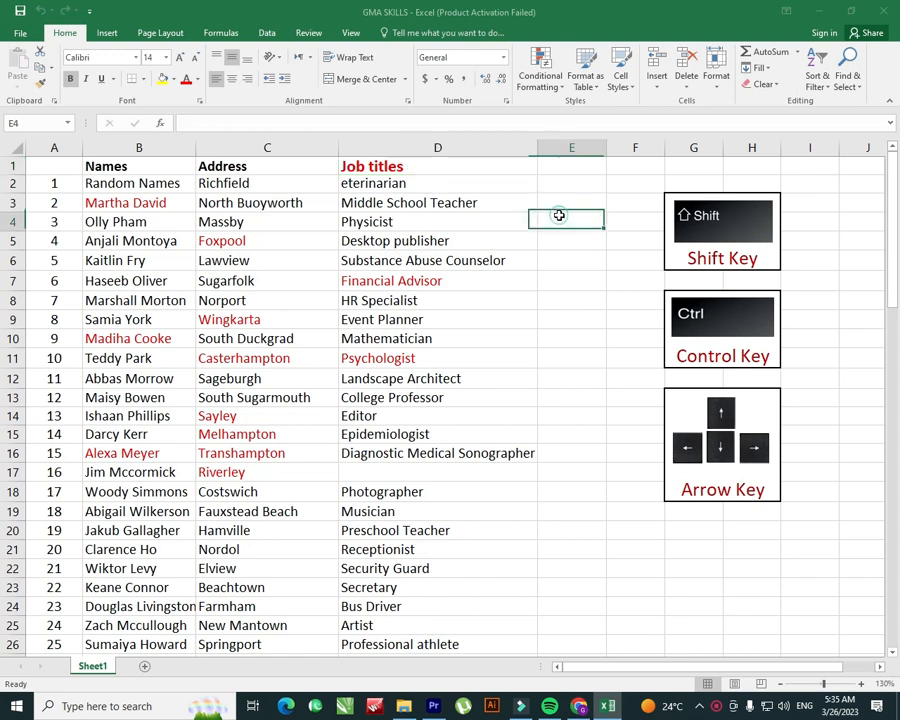
left_click(408, 168)
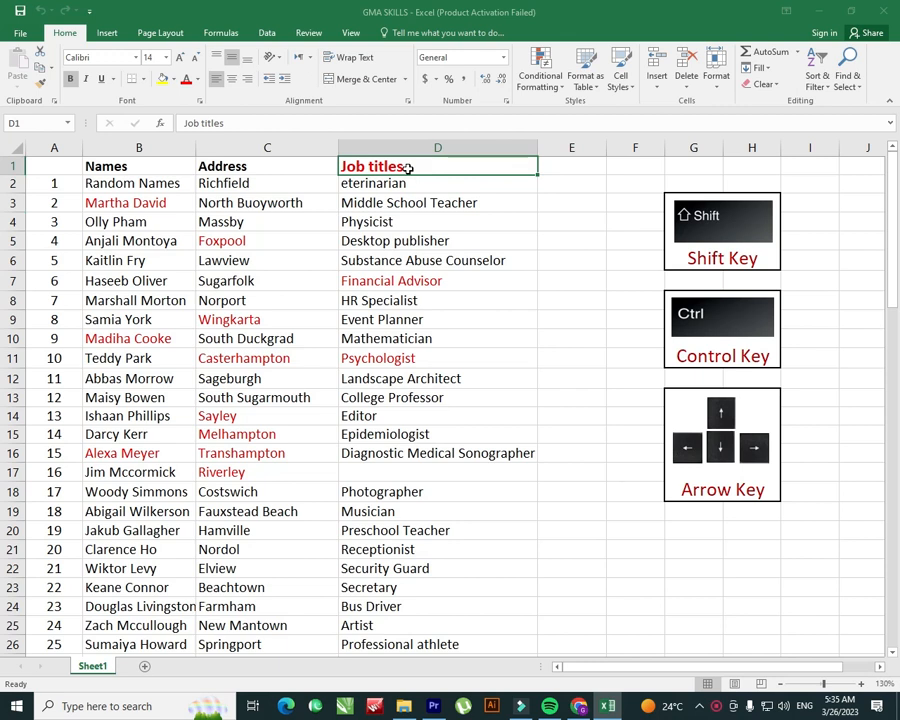
left_click(181, 58)
left_click(181, 58)
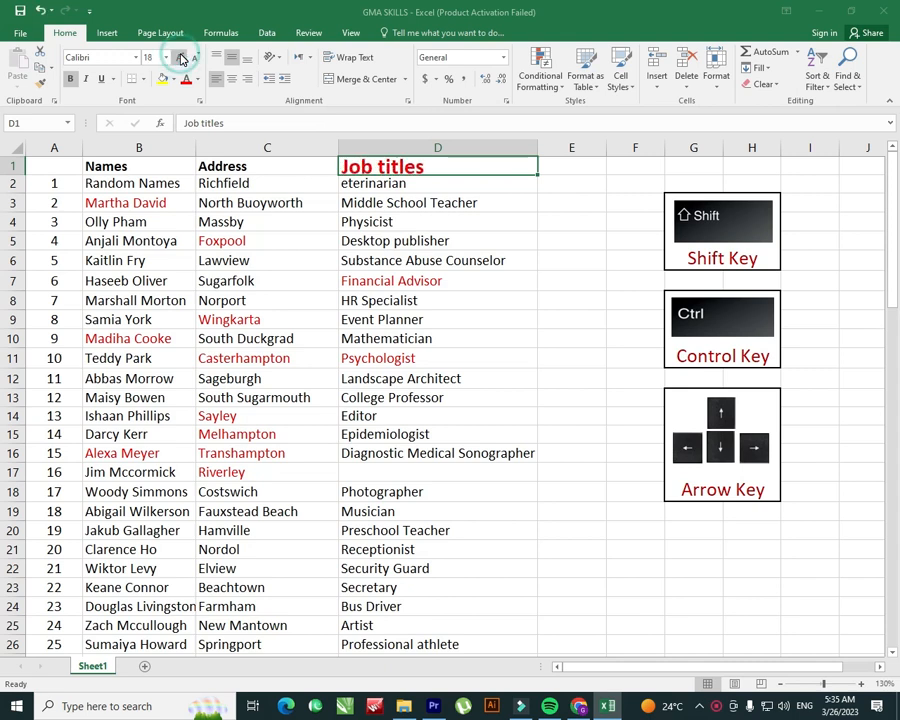
left_click(195, 58)
left_click(196, 58)
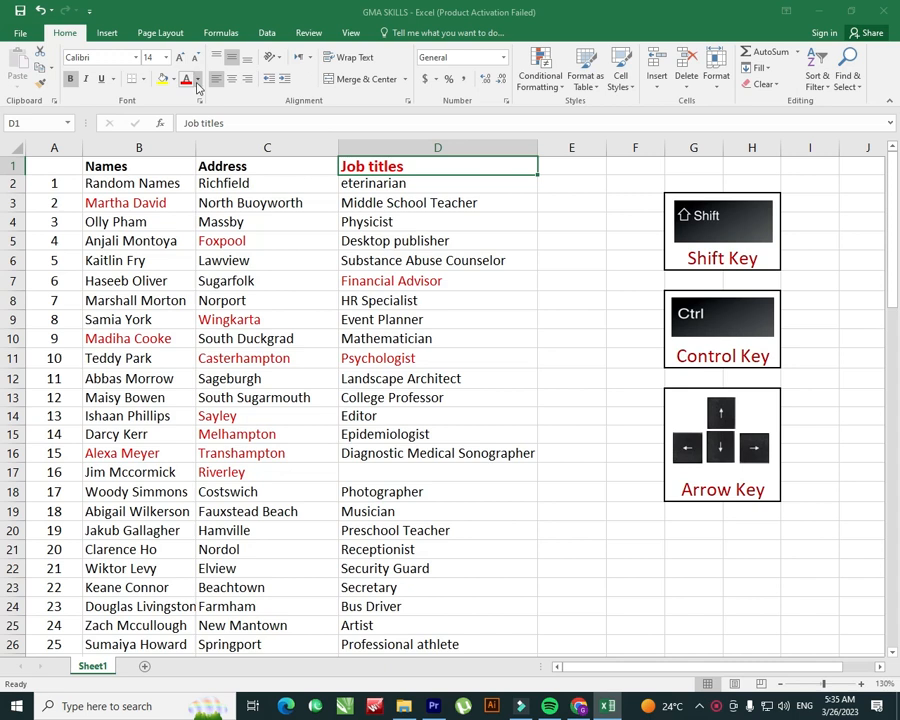
Colour the Job titles header text in D1 dark green and deselect the cell
left_click(197, 79)
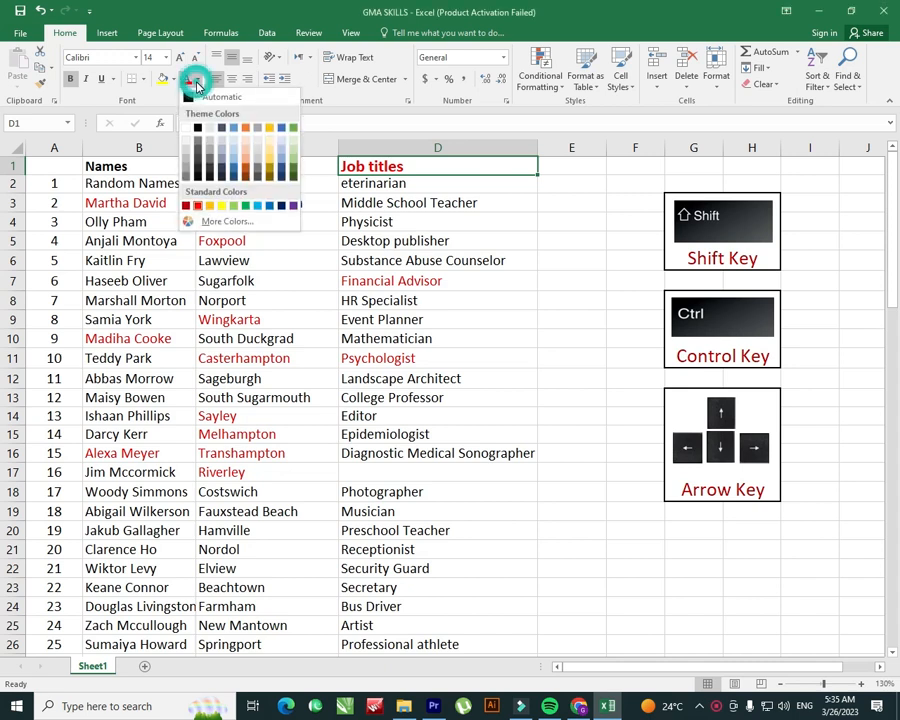
left_click(291, 172)
left_click(452, 240)
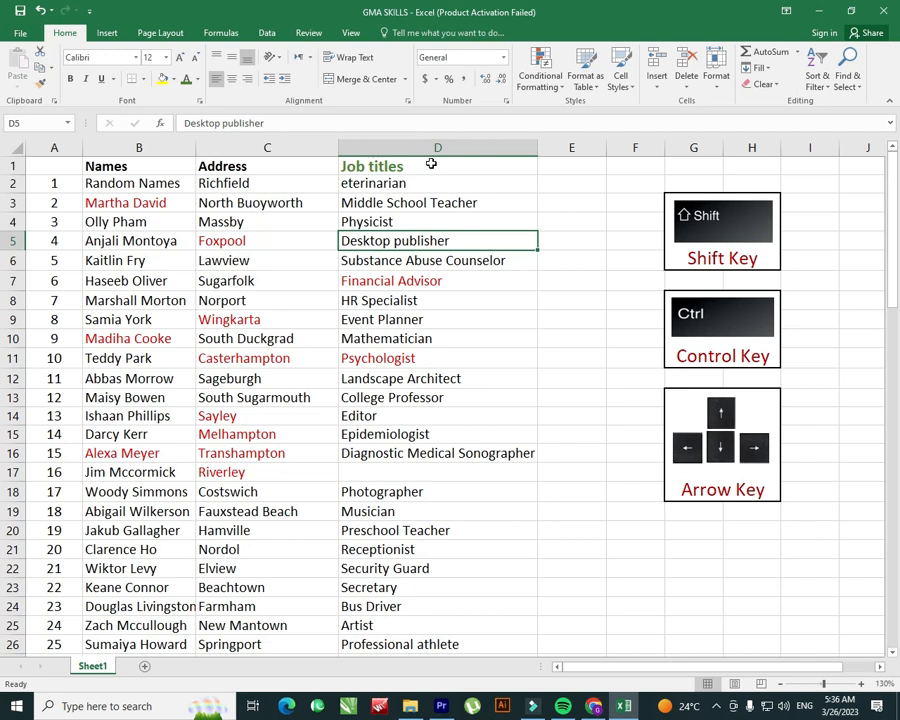
left_click(546, 201)
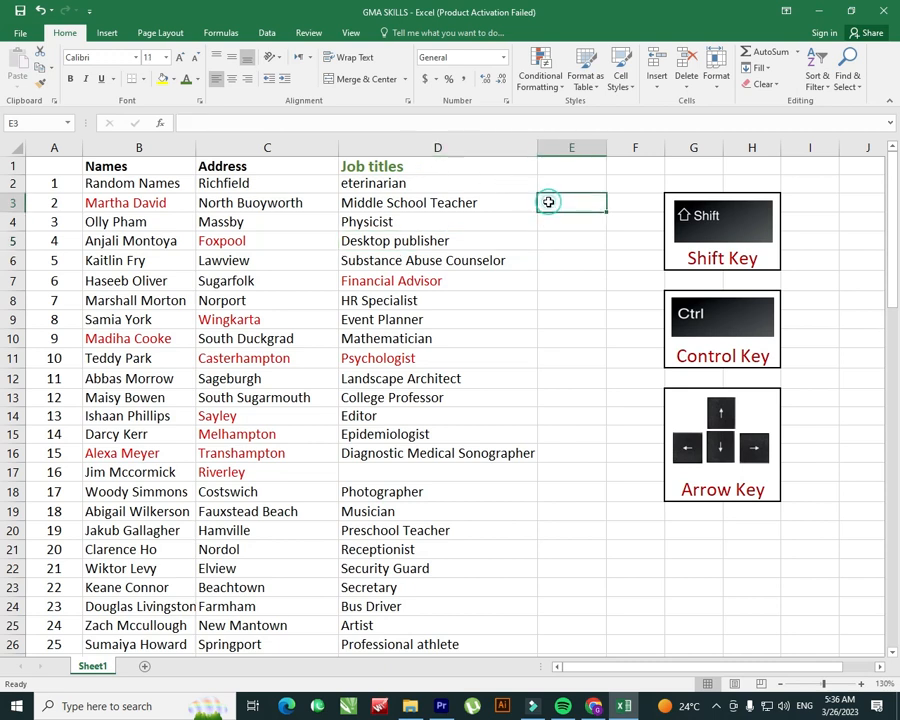
Recolour only the word "titles" in the D1 header standard green by editing the text in the formula bar
left_click(410, 170)
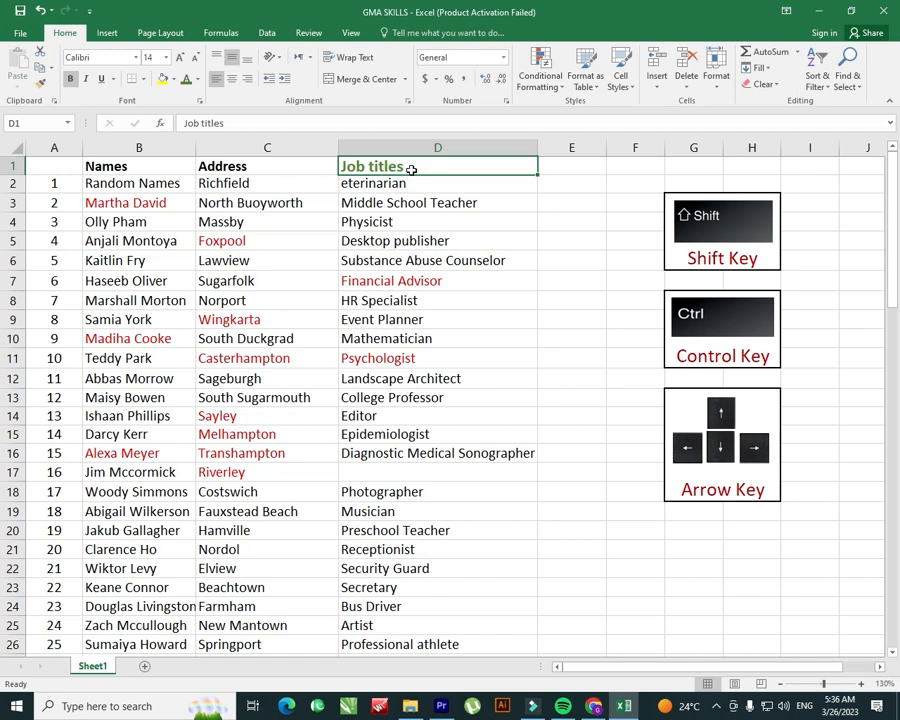
left_click(231, 122)
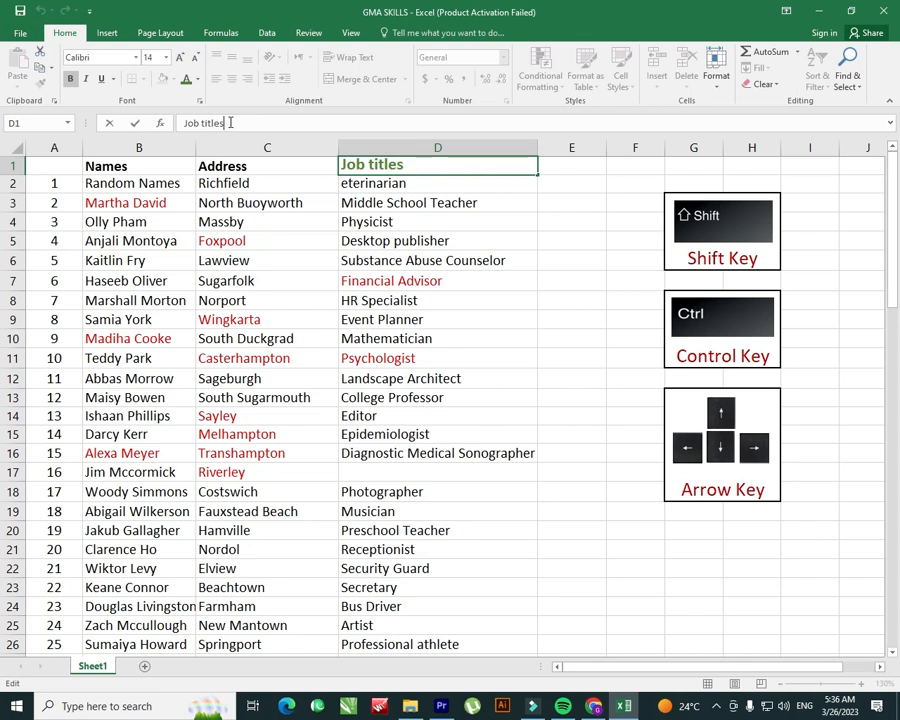
left_click(230, 121)
left_click_drag(230, 121, 202, 124)
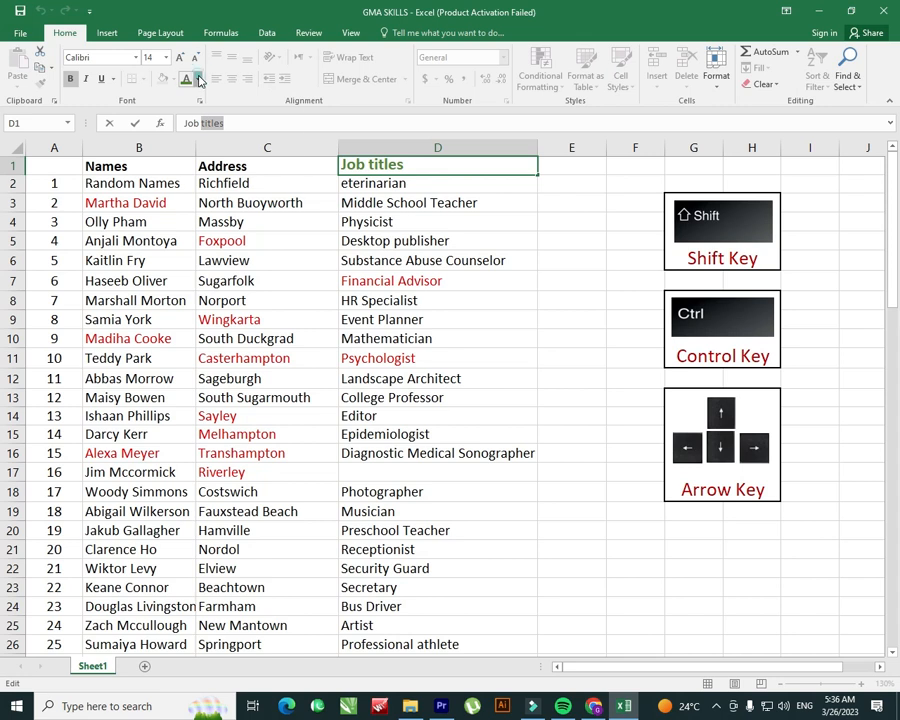
left_click(197, 79)
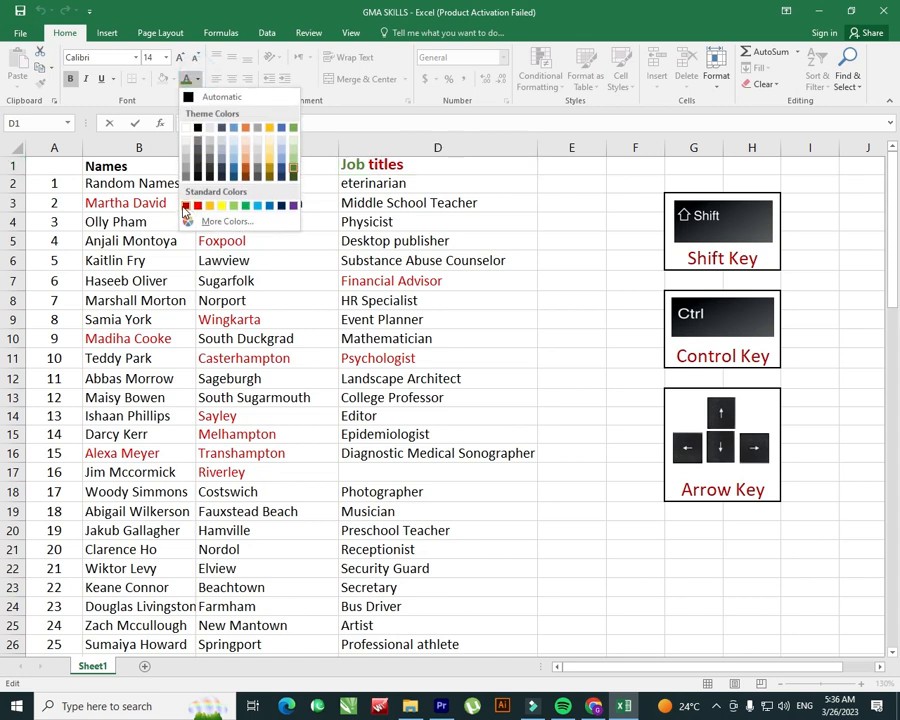
left_click(247, 206)
left_click(407, 205)
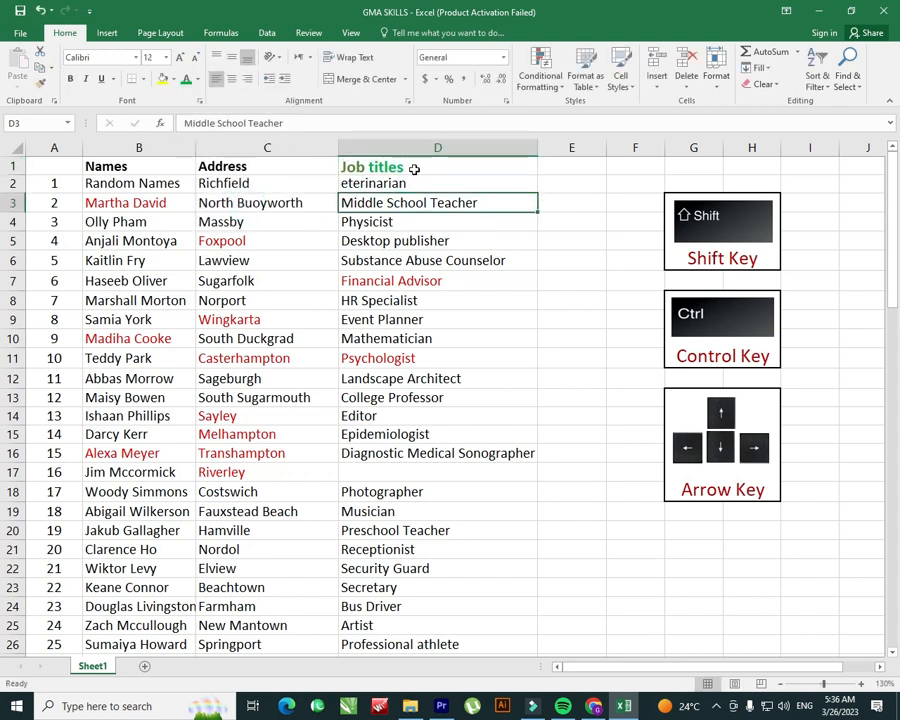
left_click(476, 258)
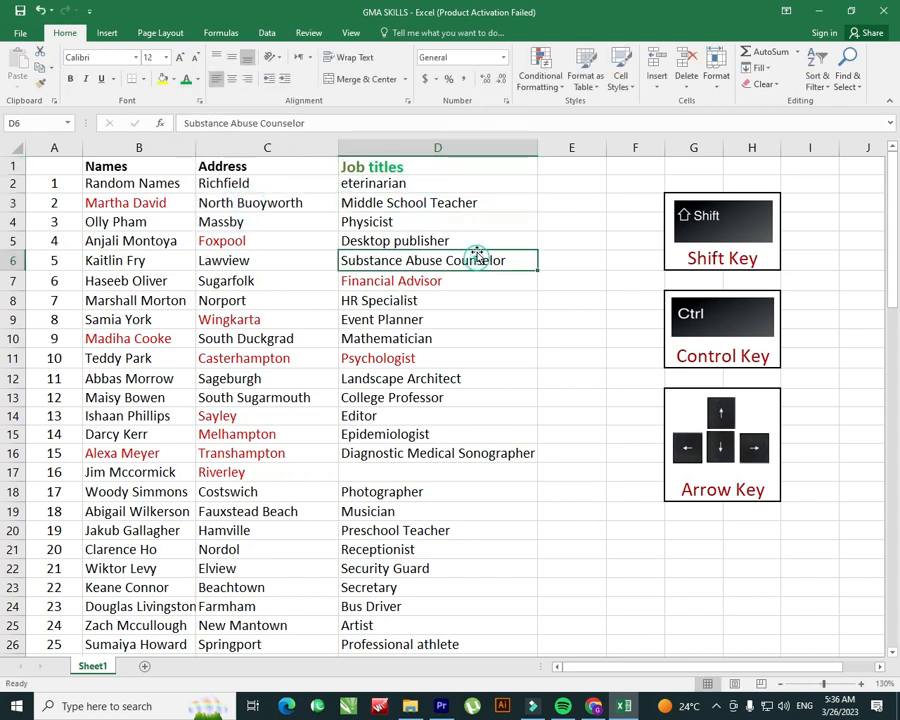
Edit the D1 header directly in its cell and colour only the word "titles" dark red
left_click(447, 171)
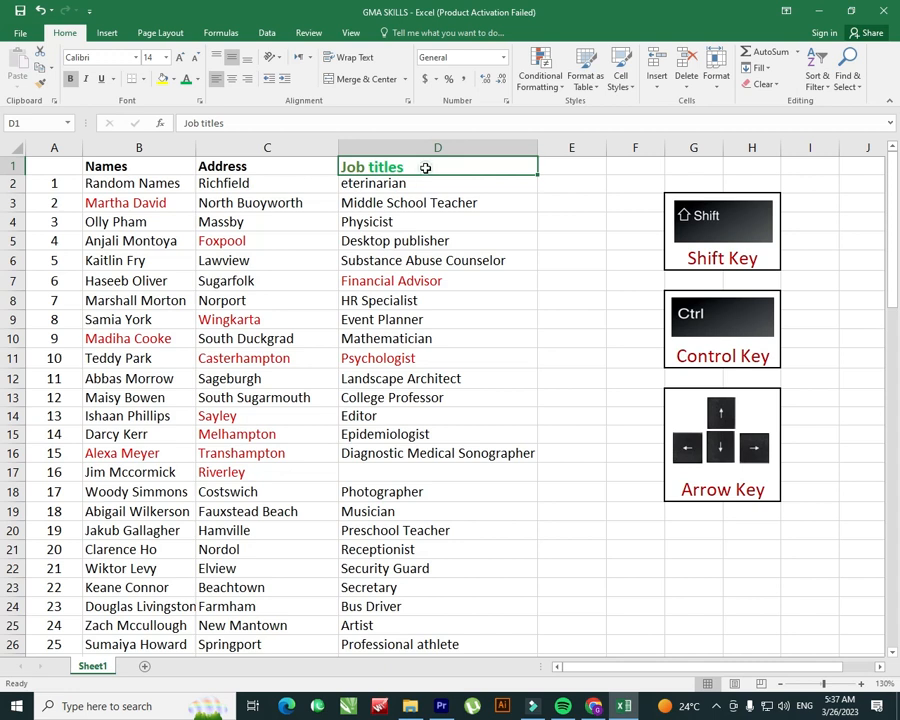
double_click(425, 168)
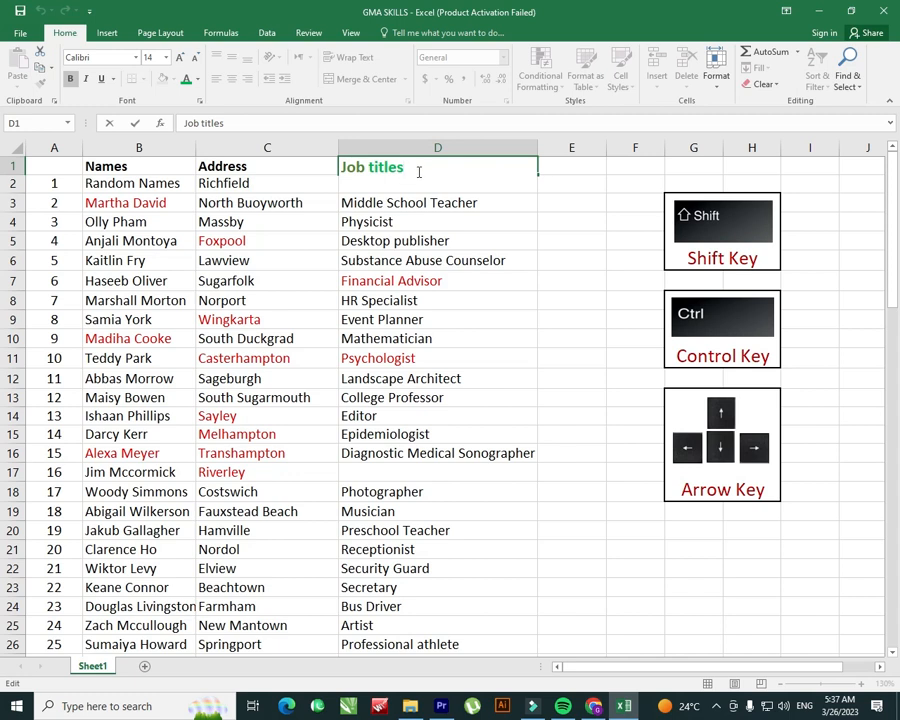
left_click(412, 168)
left_click_drag(412, 168, 368, 168)
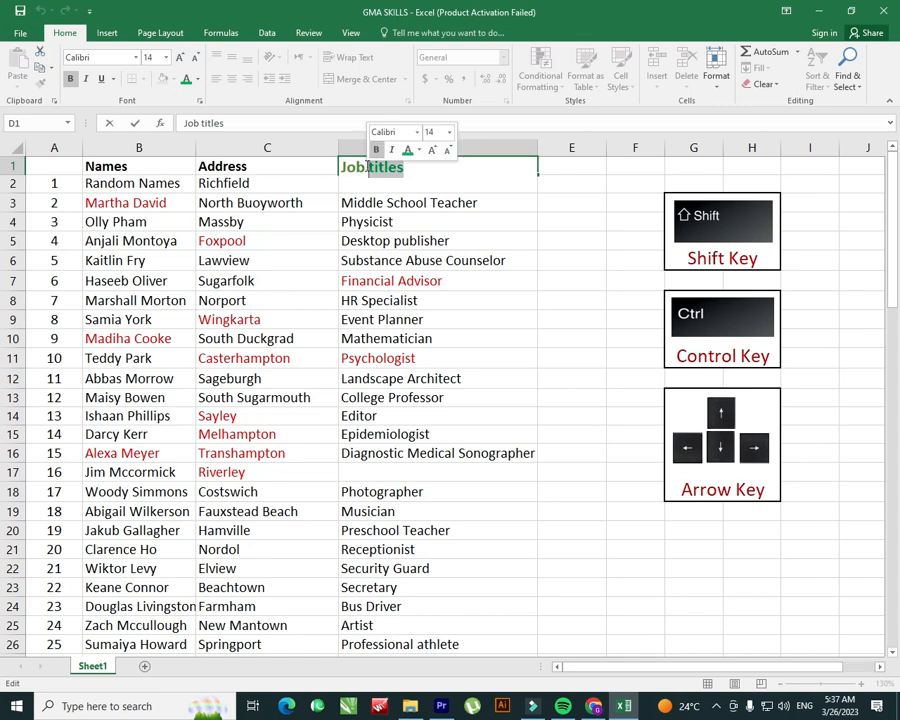
left_click(197, 79)
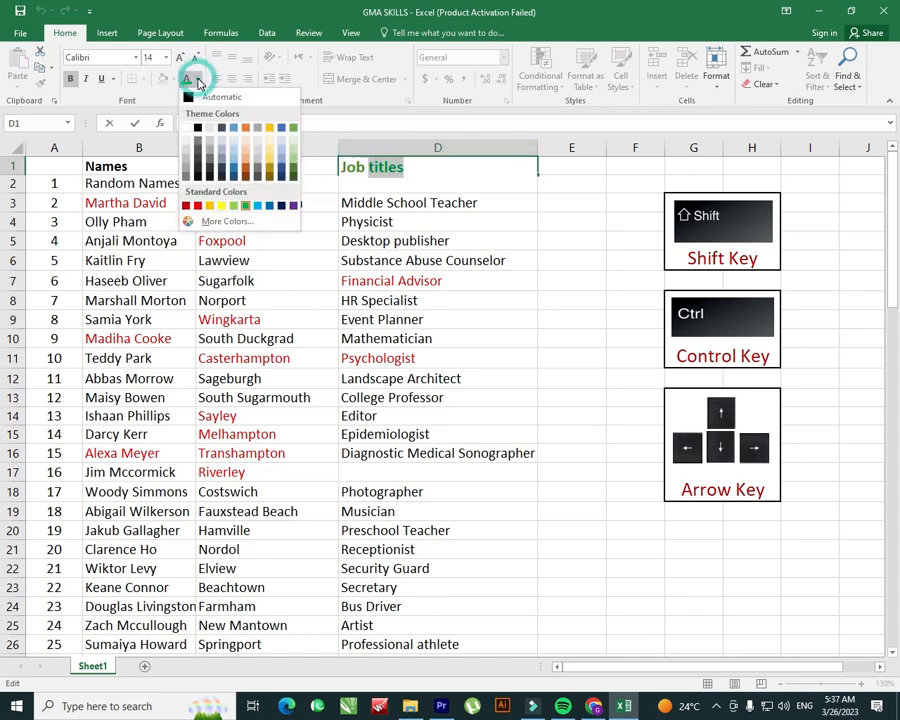
left_click(185, 205)
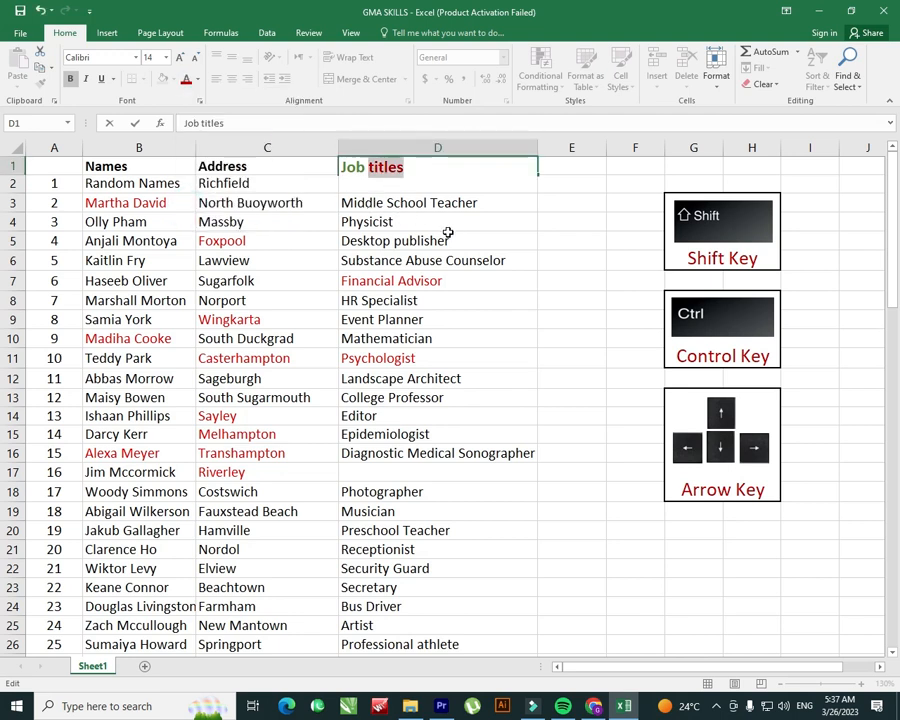